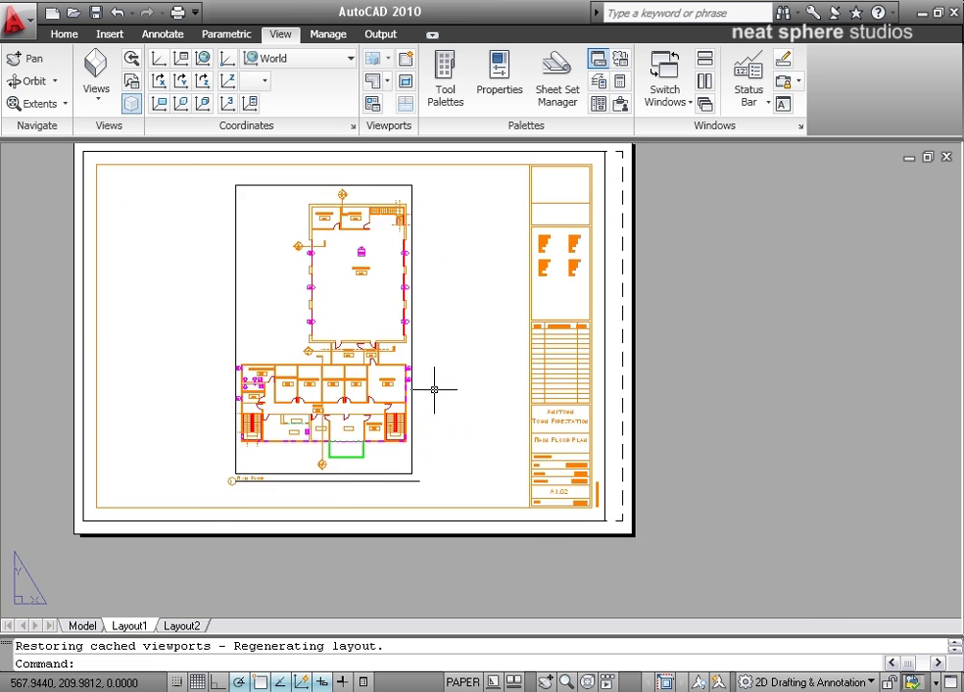
Step: Define a multiline text box in the empty area just left of the Clean-up Room on the main floor plan
{"action": "middle_click_drag", "start_coordinate": [451, 496], "coordinate": [802, 451]}
{"action": "scroll", "coordinate": [688, 384], "scroll_direction": "up", "scroll_amount": 2}
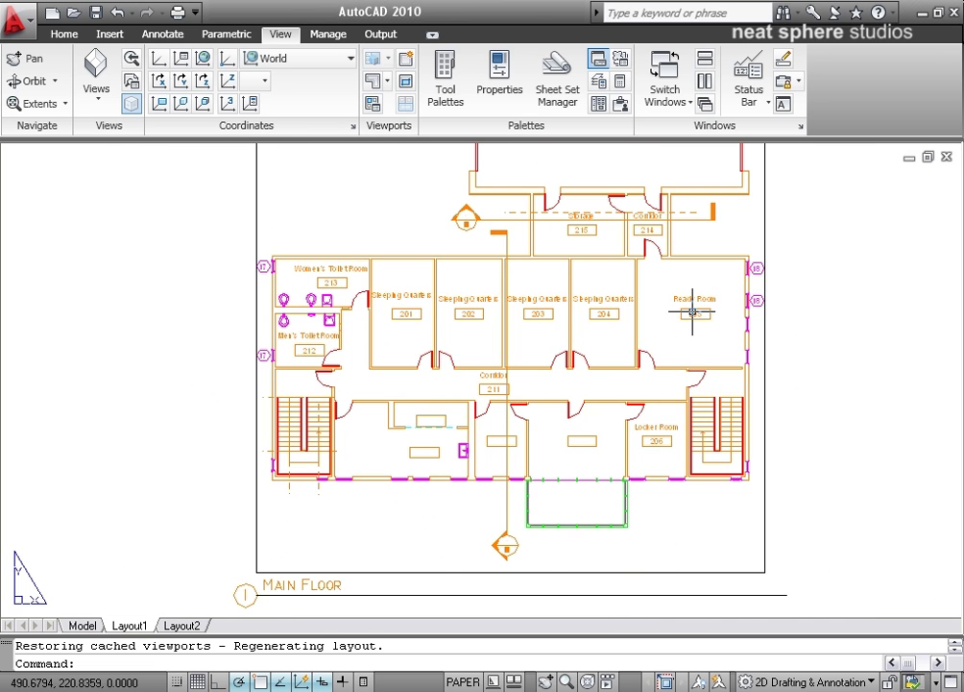
{"action": "middle_click_drag", "start_coordinate": [692, 312], "coordinate": [698, 545]}
{"action": "middle_click_drag", "start_coordinate": [684, 318], "coordinate": [642, 459]}
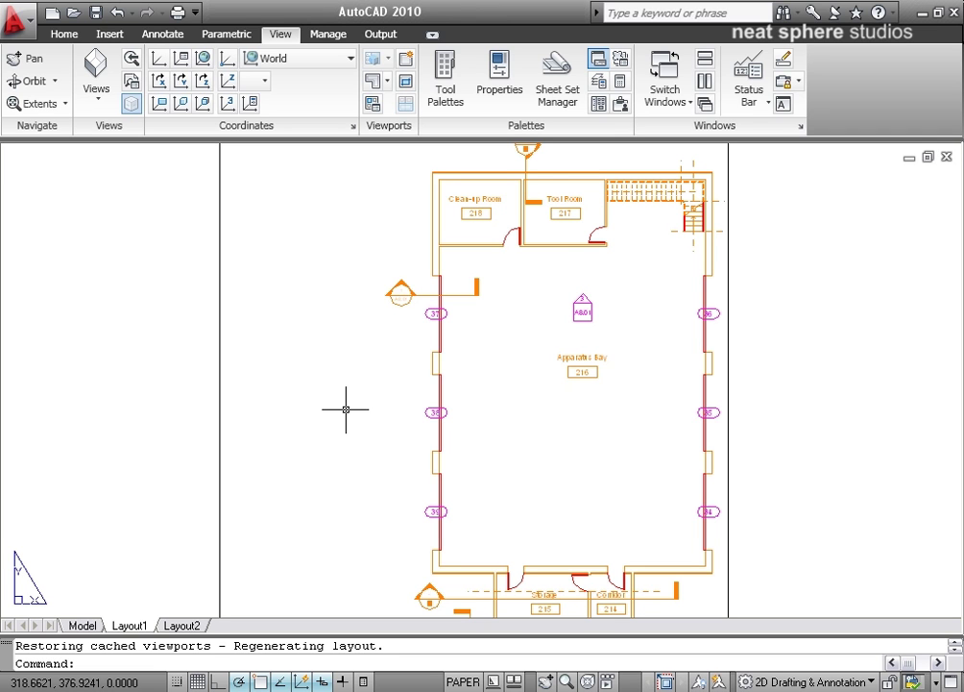
{"action": "left_click", "coordinate": [64, 34]}
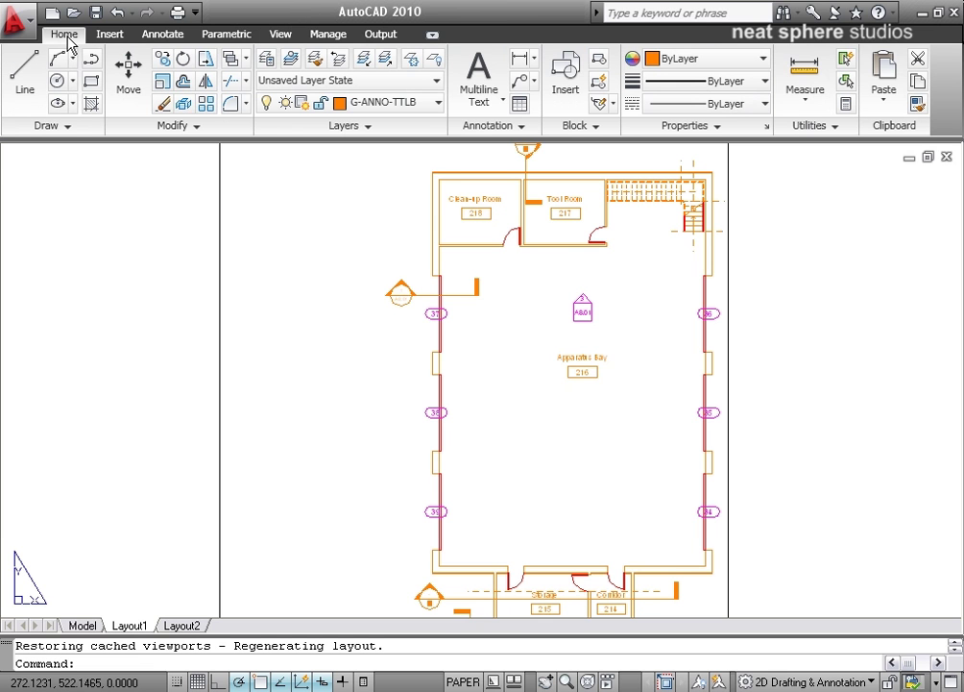
{"action": "left_click", "coordinate": [474, 77]}
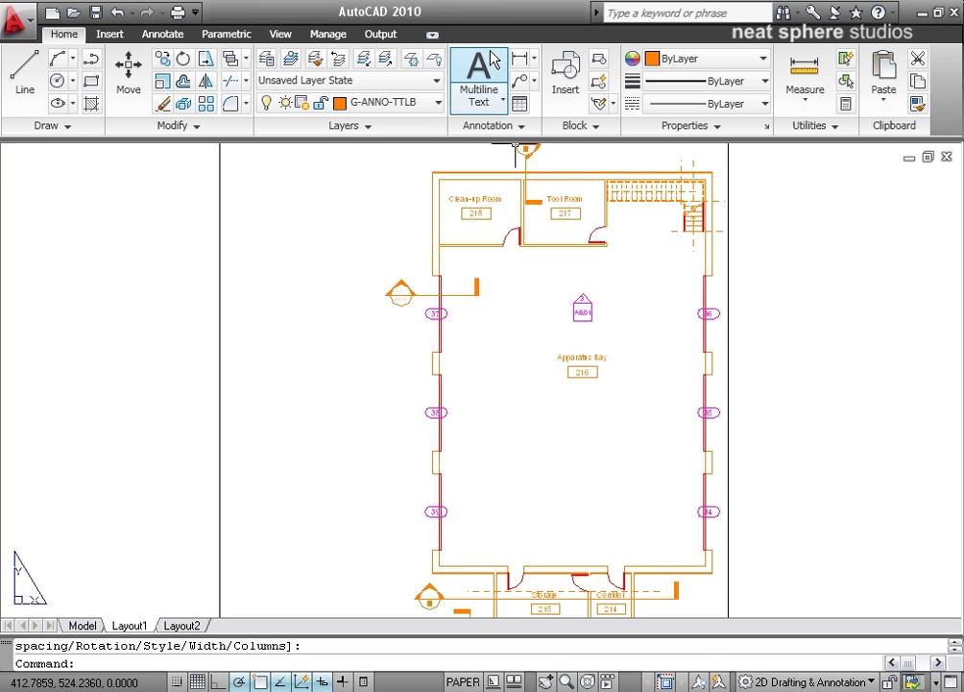
{"action": "left_click", "coordinate": [486, 93]}
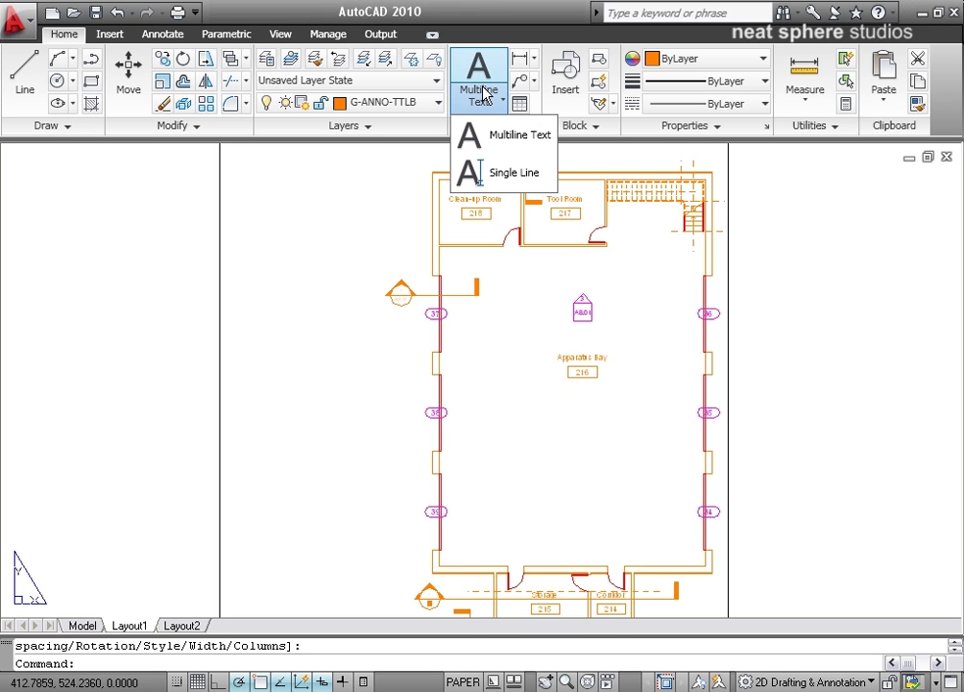
{"action": "left_click", "coordinate": [520, 136]}
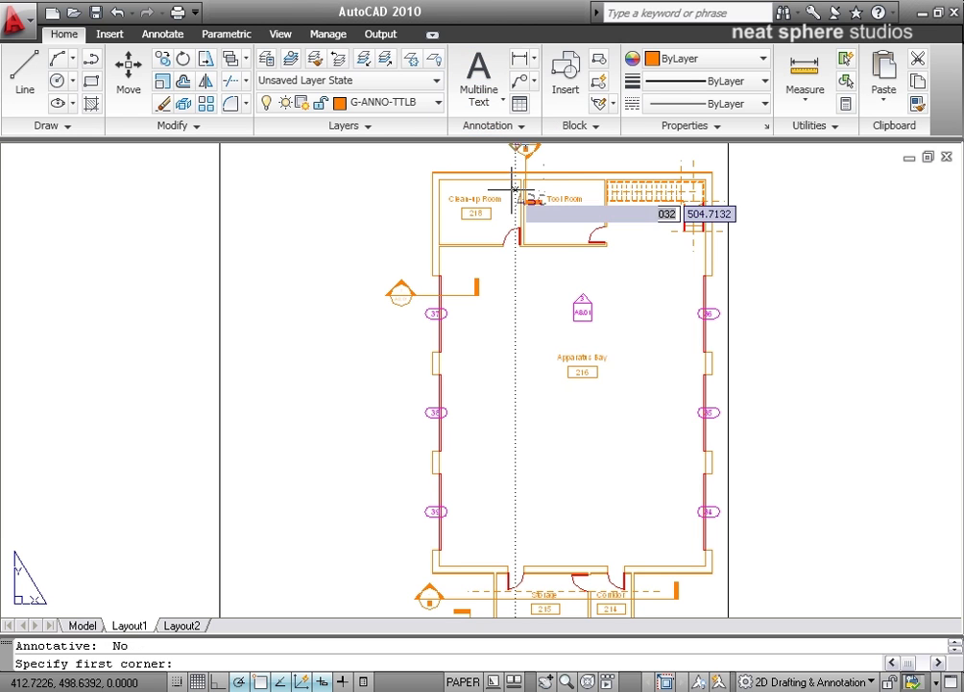
{"action": "left_click", "coordinate": [263, 173]}
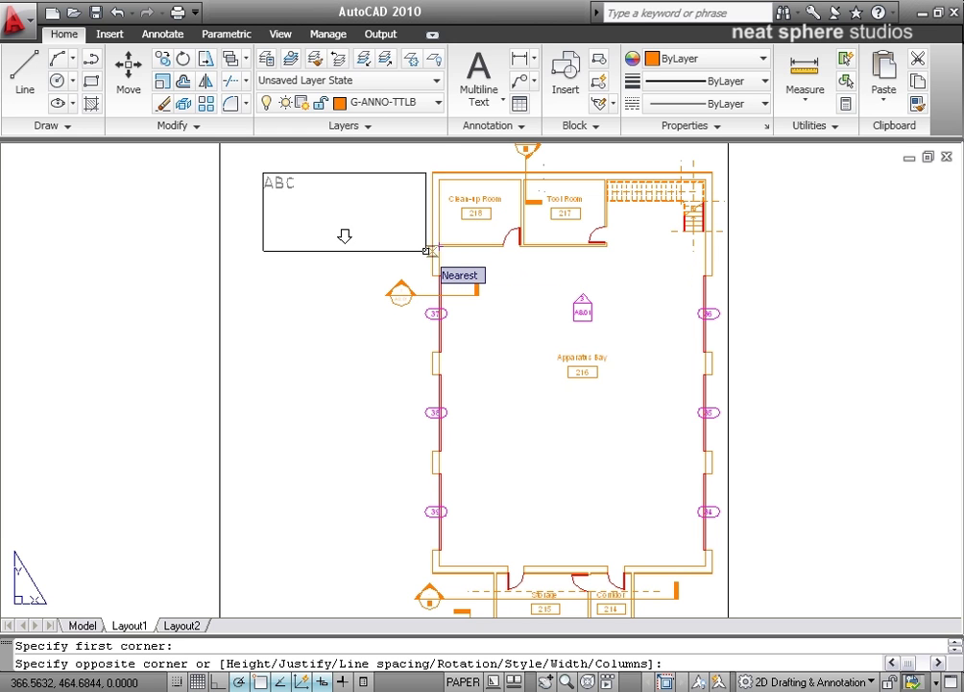
{"action": "left_click", "coordinate": [426, 251]}
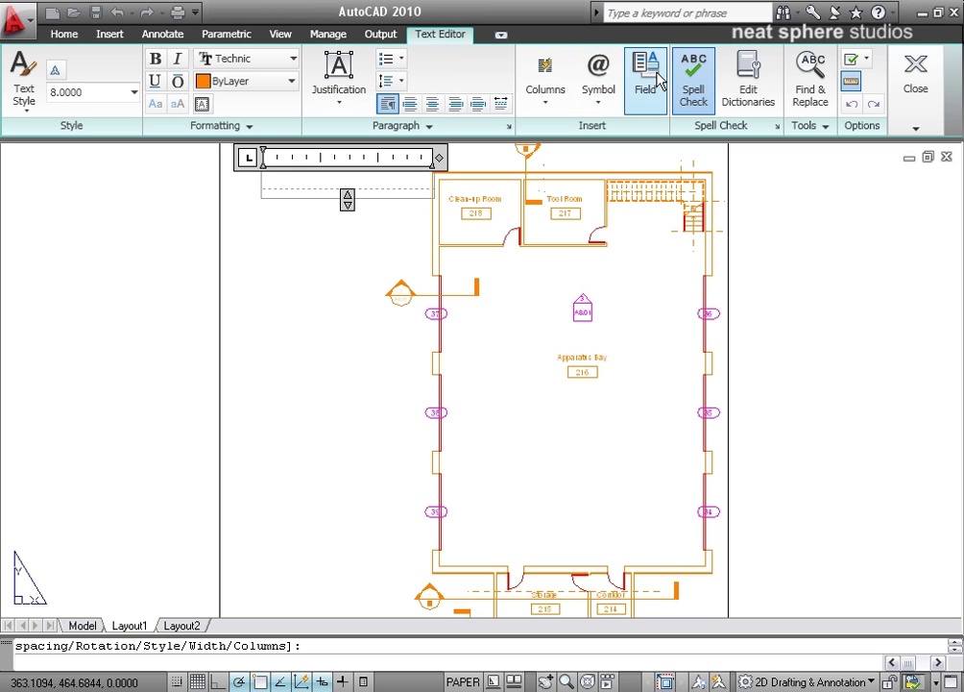
Step: Write "TEXT" in the text box beside the Clean-up Room, finish editing, and erase the resulting text object
{"action": "left_click", "coordinate": [707, 102]}
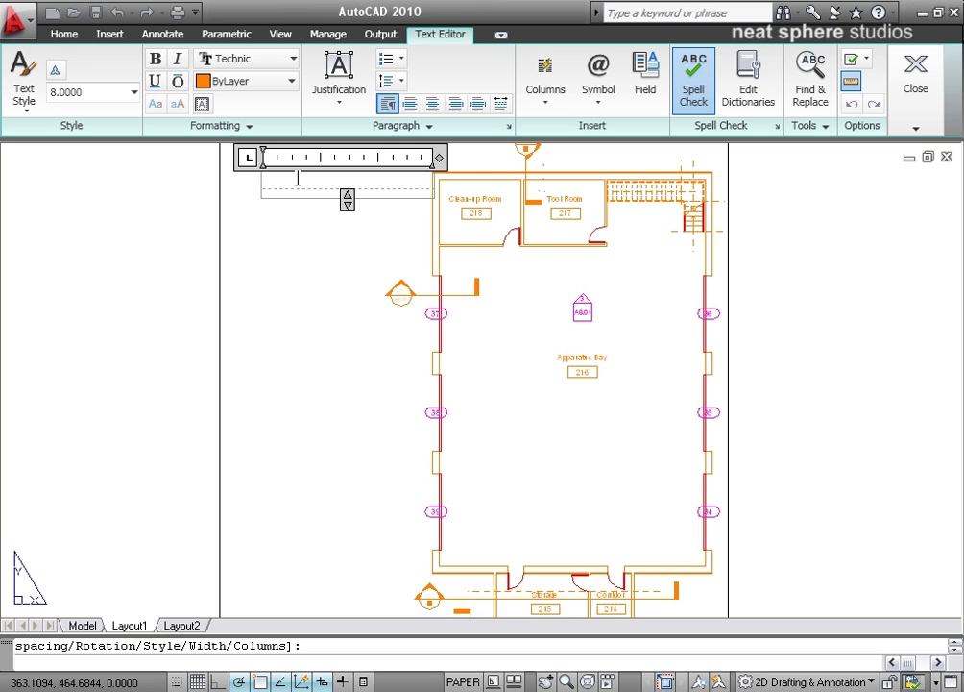
{"action": "middle_click_drag", "start_coordinate": [612, 366], "coordinate": [555, 408]}
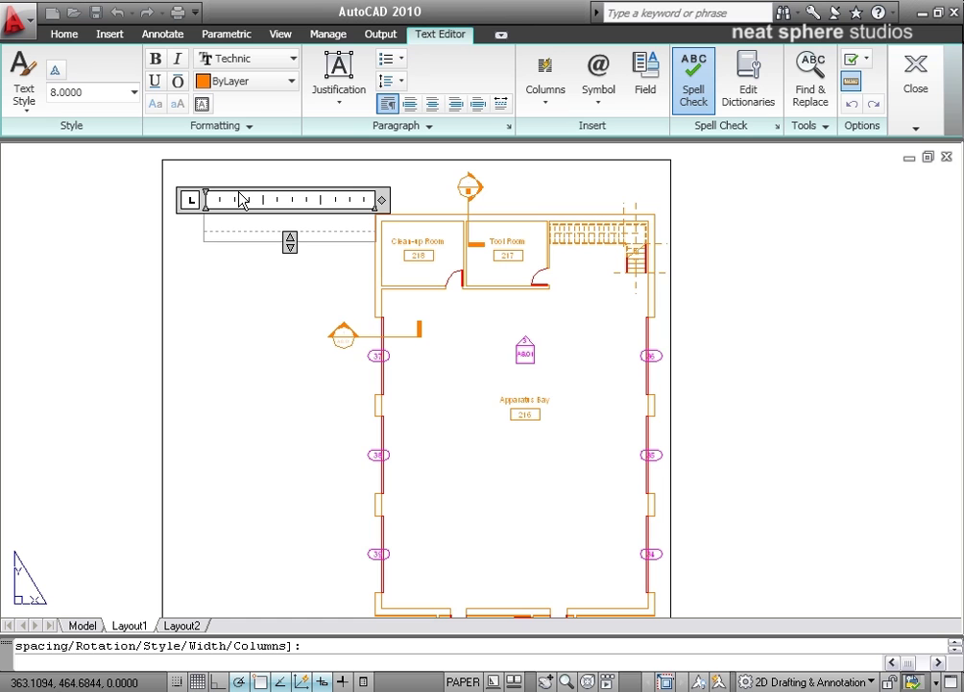
{"action": "type", "text": "TEXT"}
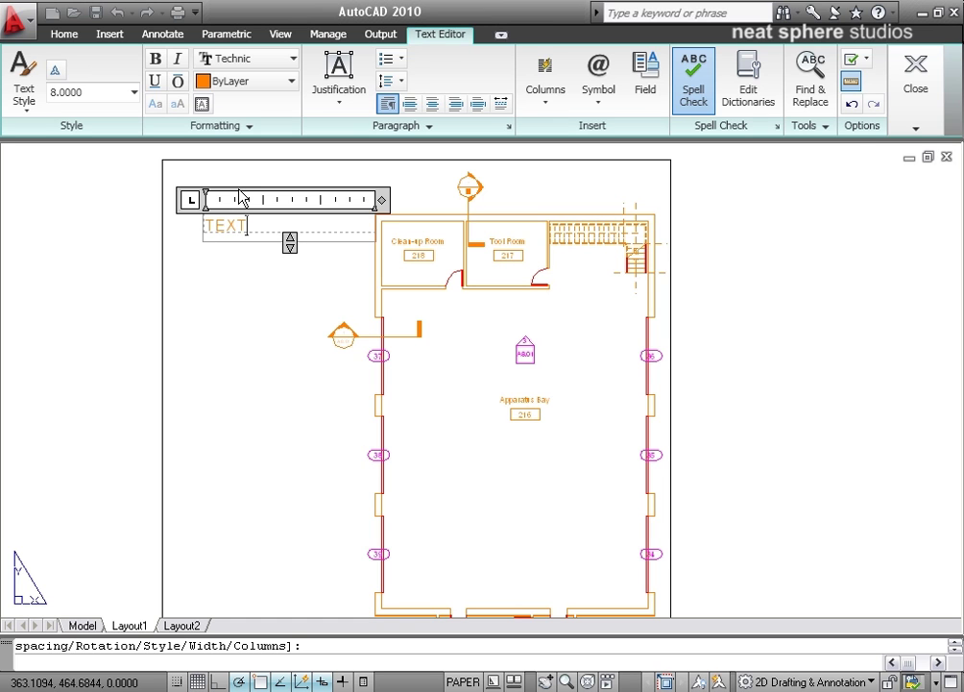
{"action": "left_click", "coordinate": [917, 84]}
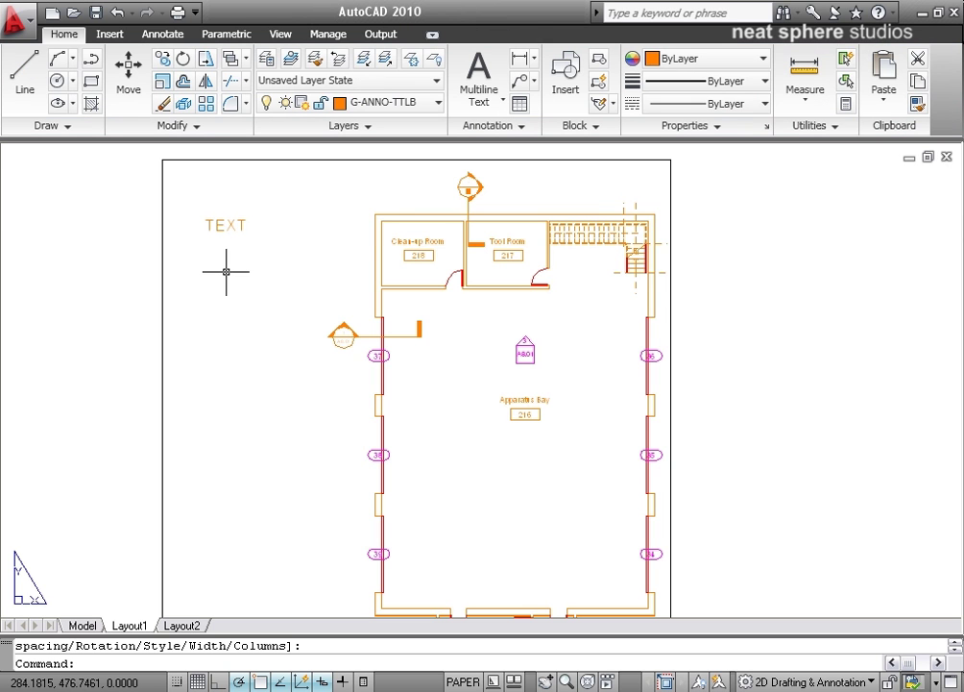
{"action": "left_click", "coordinate": [239, 214]}
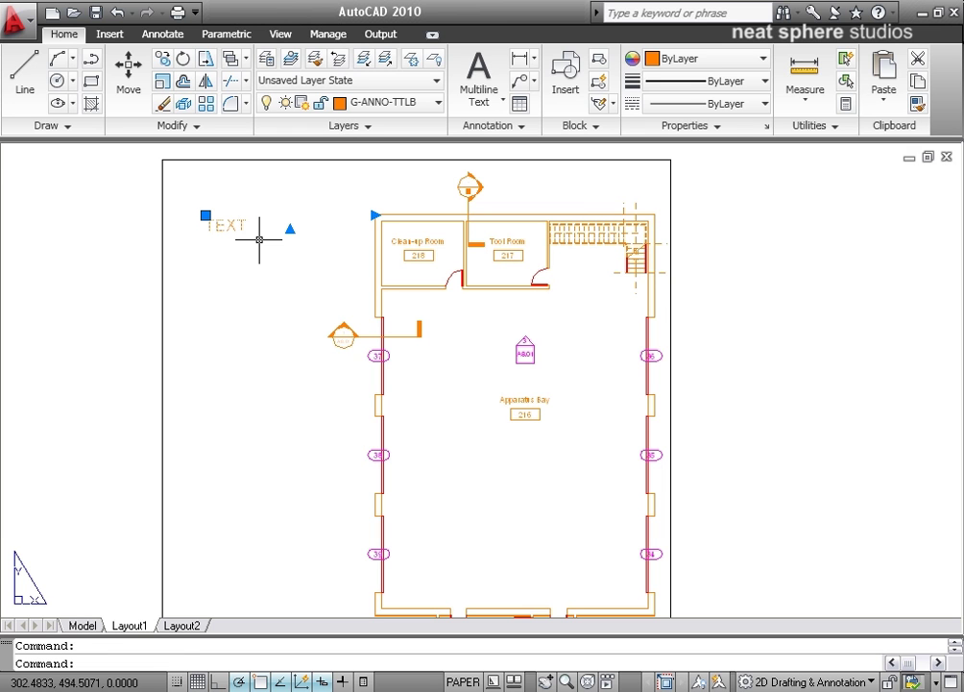
{"action": "key", "text": "Delete"}
Step: Examine the title block's project titles, sheet details, revision table and consultant fields, ending at the empty cells above the consultants
{"action": "middle_click_drag", "start_coordinate": [747, 560], "coordinate": [360, 282]}
{"action": "middle_click_drag", "start_coordinate": [668, 566], "coordinate": [463, 333]}
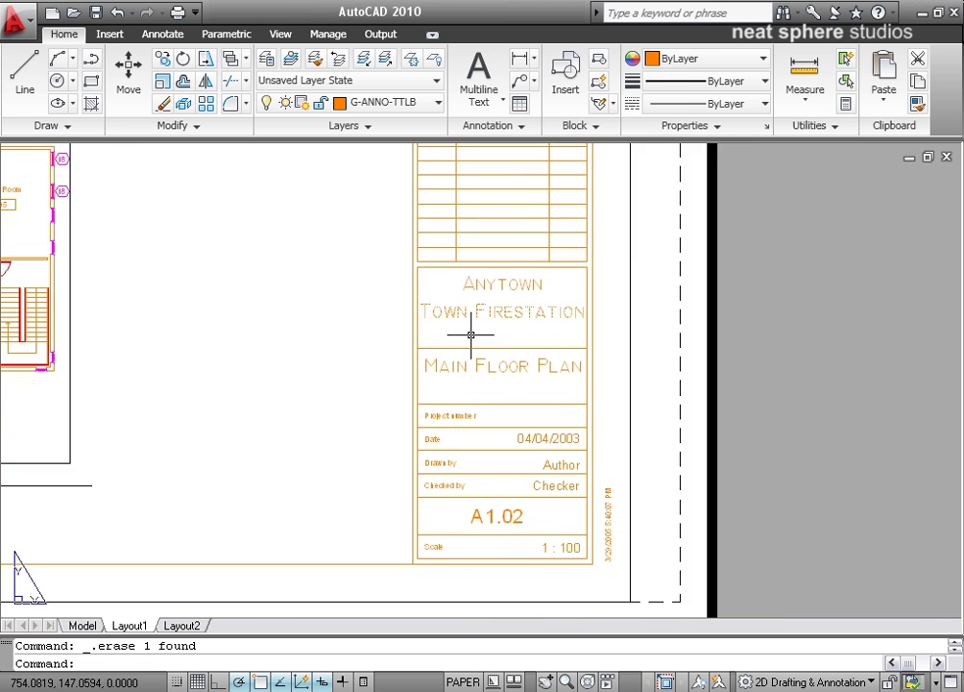
{"action": "scroll", "coordinate": [493, 372], "scroll_direction": "up", "scroll_amount": 2}
{"action": "scroll", "coordinate": [492, 372], "scroll_direction": "up", "scroll_amount": 1}
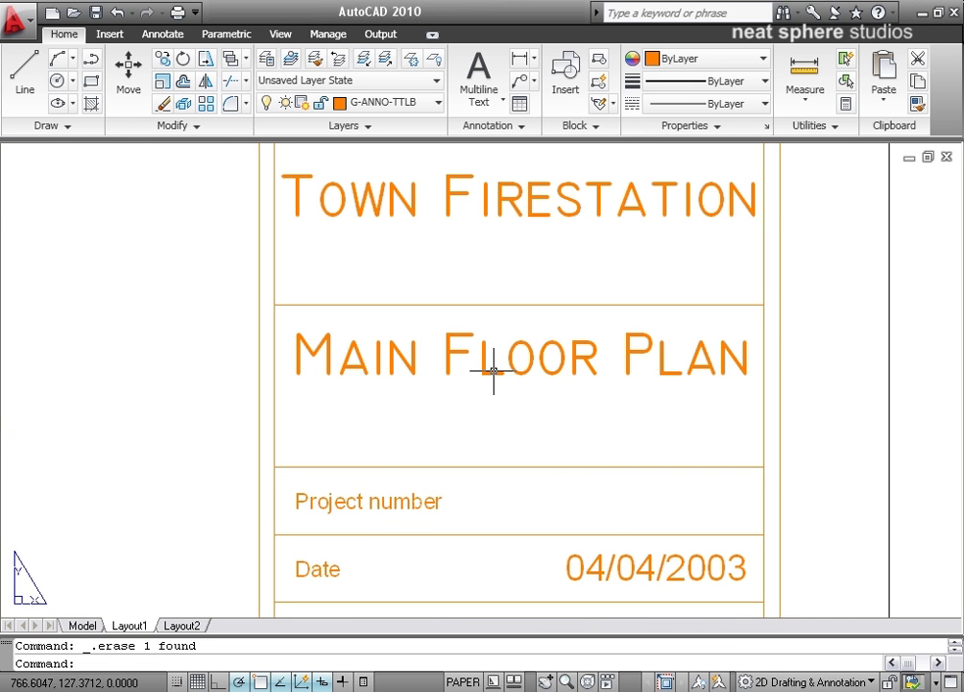
{"action": "scroll", "coordinate": [493, 372], "scroll_direction": "down", "scroll_amount": 3}
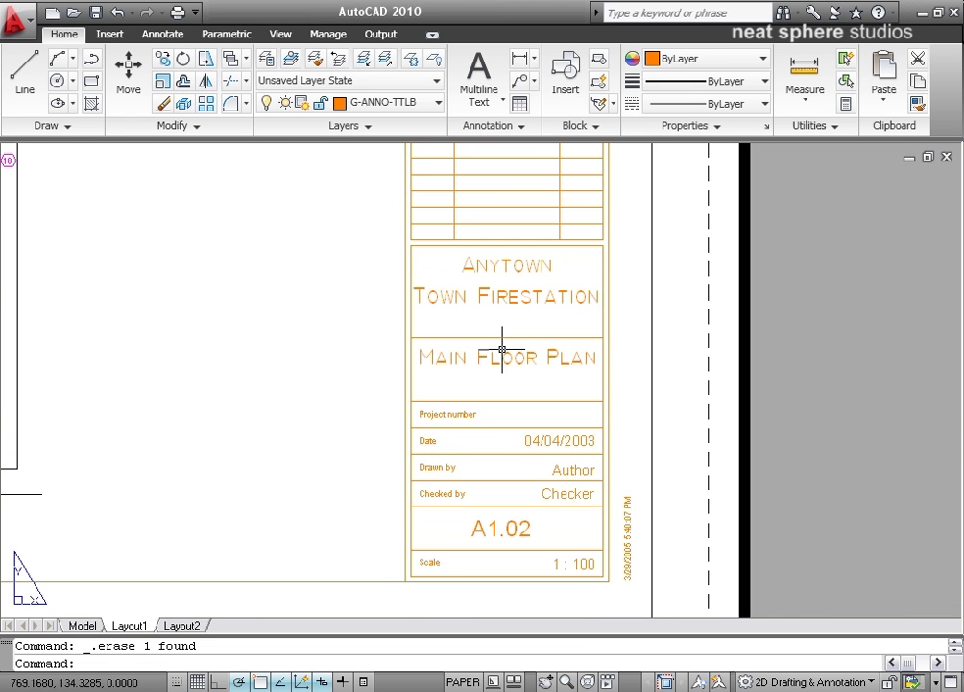
{"action": "middle_click_drag", "start_coordinate": [543, 270], "coordinate": [546, 477]}
{"action": "scroll", "coordinate": [546, 478], "scroll_direction": "down", "scroll_amount": 1}
{"action": "mouse_move", "coordinate": [555, 333]}
{"action": "middle_mouse_down"}
{"action": "mouse_move", "coordinate": [546, 482]}
{"action": "mouse_move", "coordinate": [554, 328]}
{"action": "middle_mouse_up"}
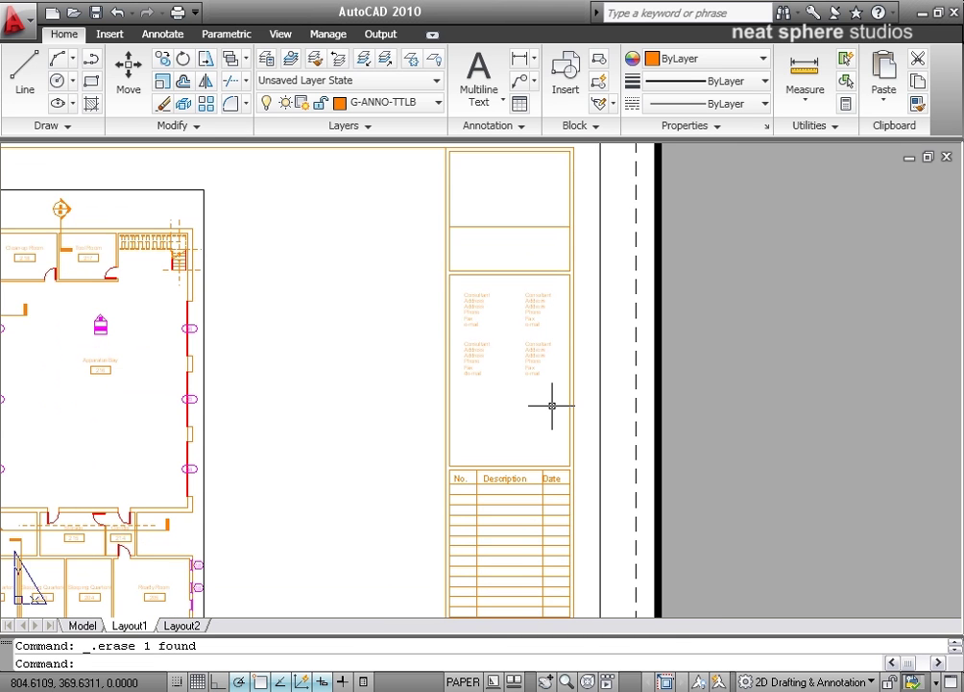
{"action": "middle_click_drag", "start_coordinate": [551, 402], "coordinate": [569, 275]}
{"action": "scroll", "coordinate": [568, 276], "scroll_direction": "down", "scroll_amount": 1}
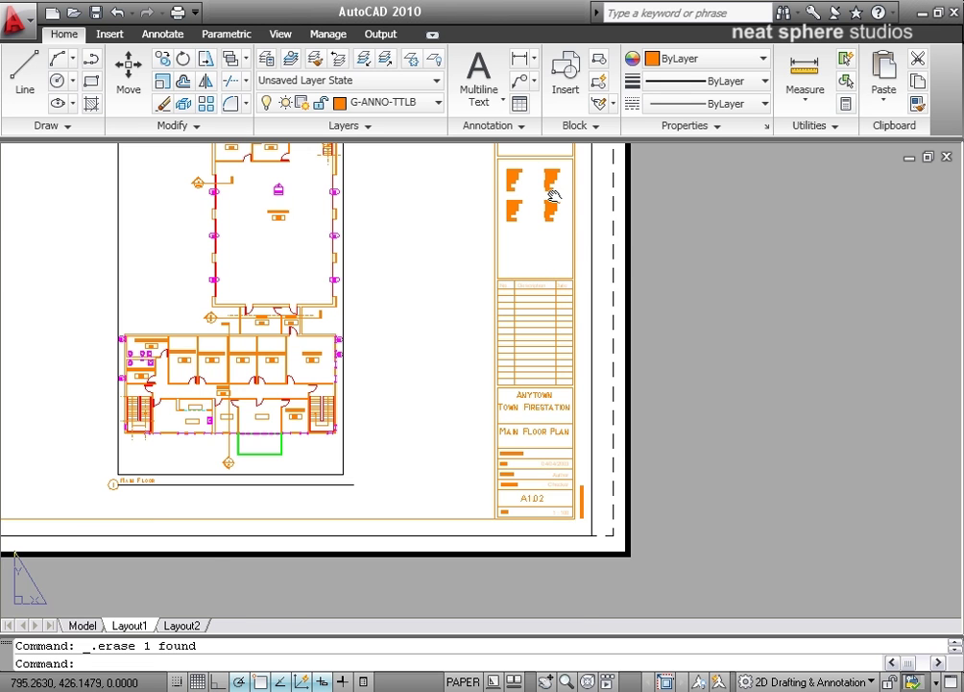
{"action": "middle_click_drag", "start_coordinate": [555, 195], "coordinate": [506, 392]}
{"action": "scroll", "coordinate": [517, 369], "scroll_direction": "up", "scroll_amount": 4}
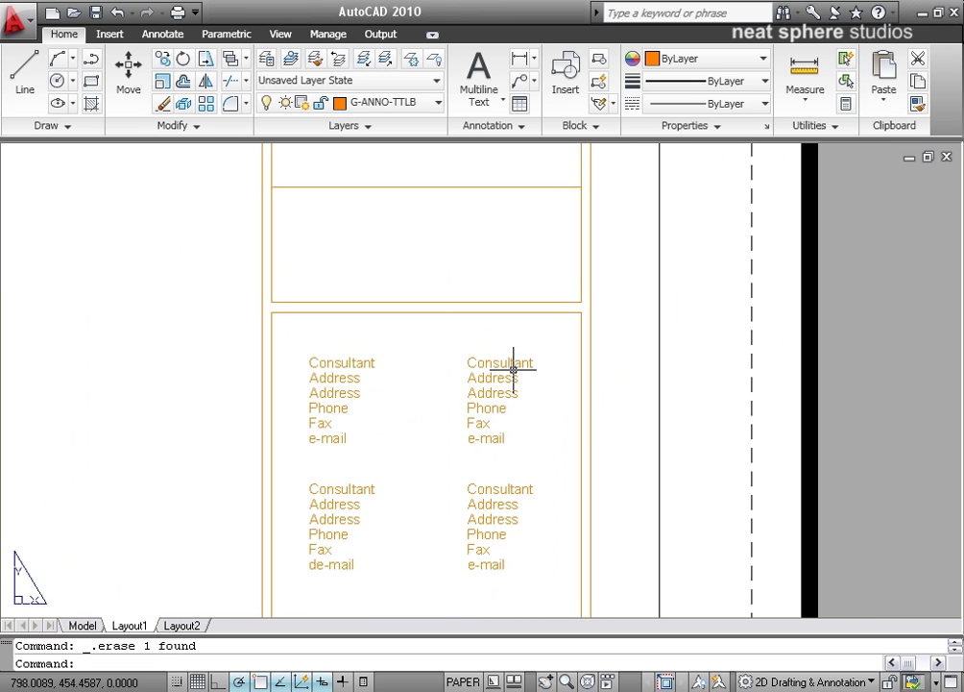
{"action": "middle_click_drag", "start_coordinate": [480, 342], "coordinate": [512, 383]}
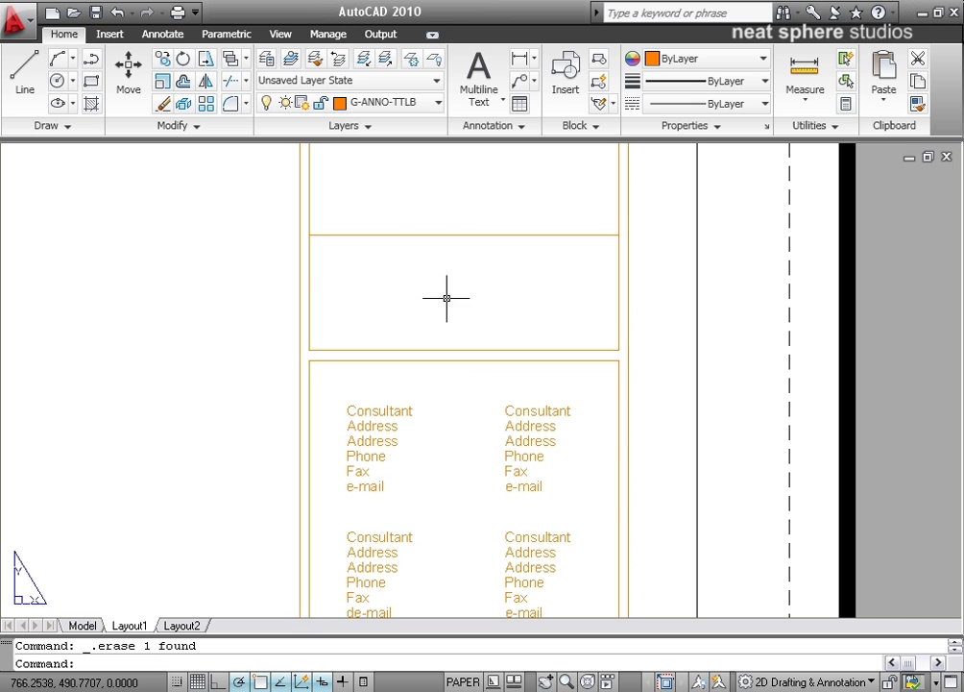
Step: Define a multiline text box spanning the empty title block cell directly above the consultant details, from corner to opposite corner
{"action": "left_click", "coordinate": [487, 101]}
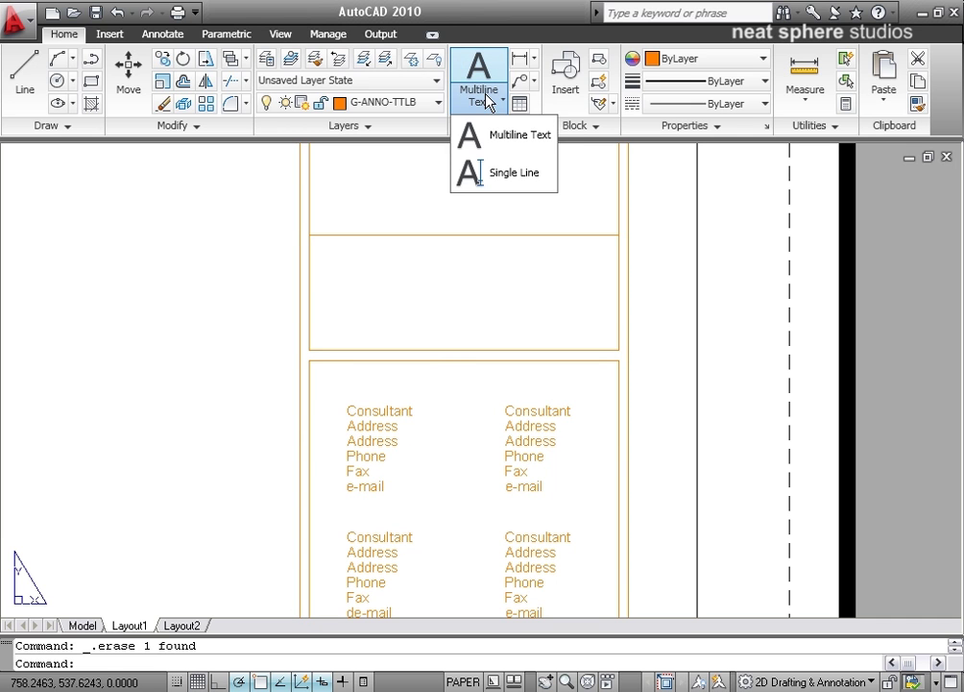
{"action": "left_click", "coordinate": [522, 137]}
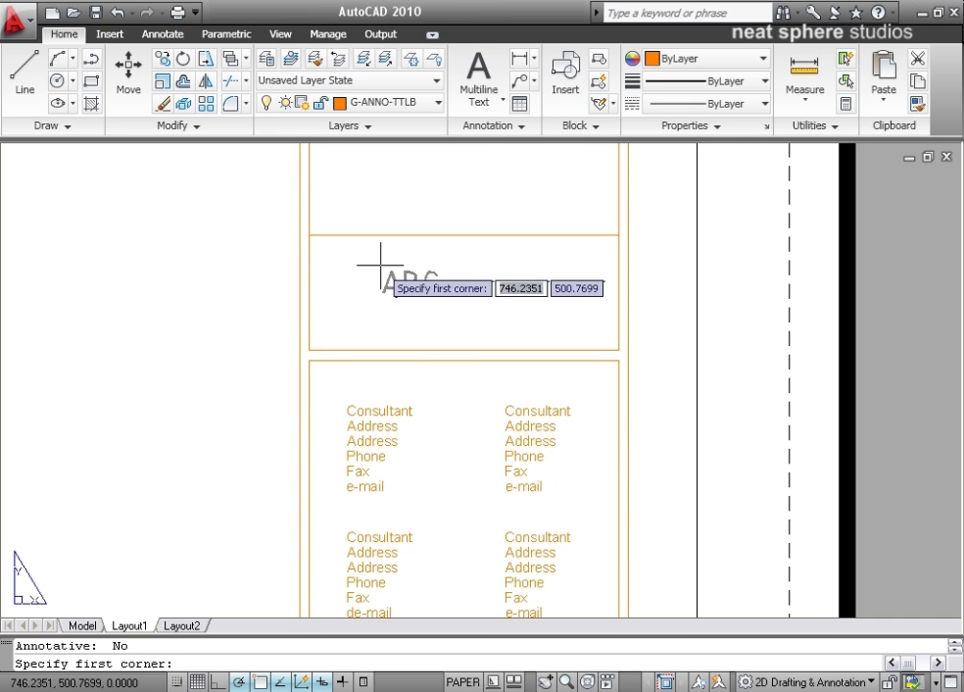
{"action": "left_click", "coordinate": [309, 234]}
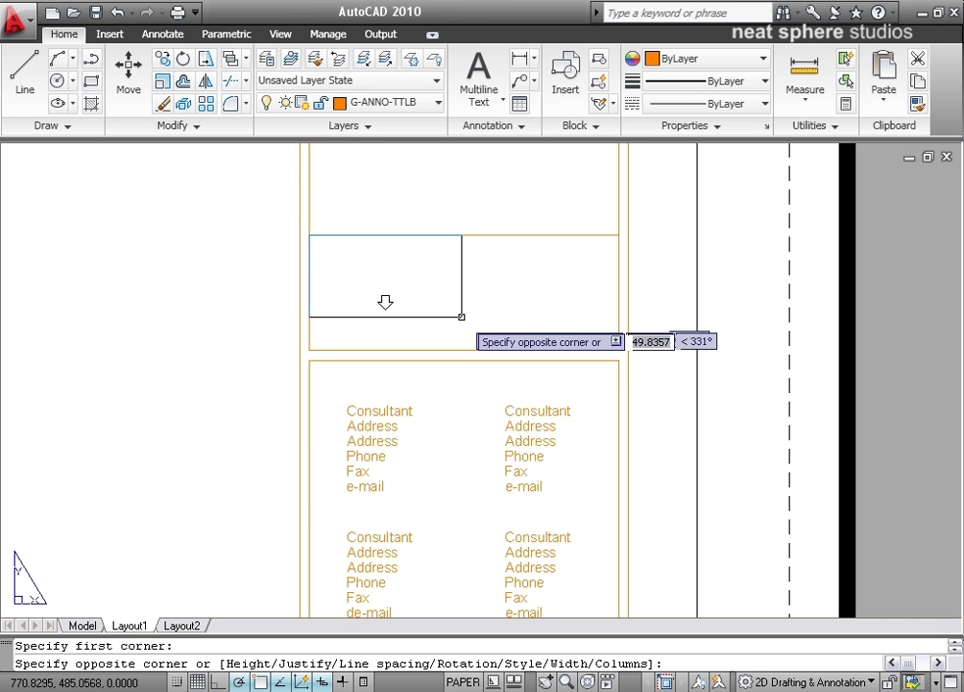
{"action": "left_click", "coordinate": [619, 349]}
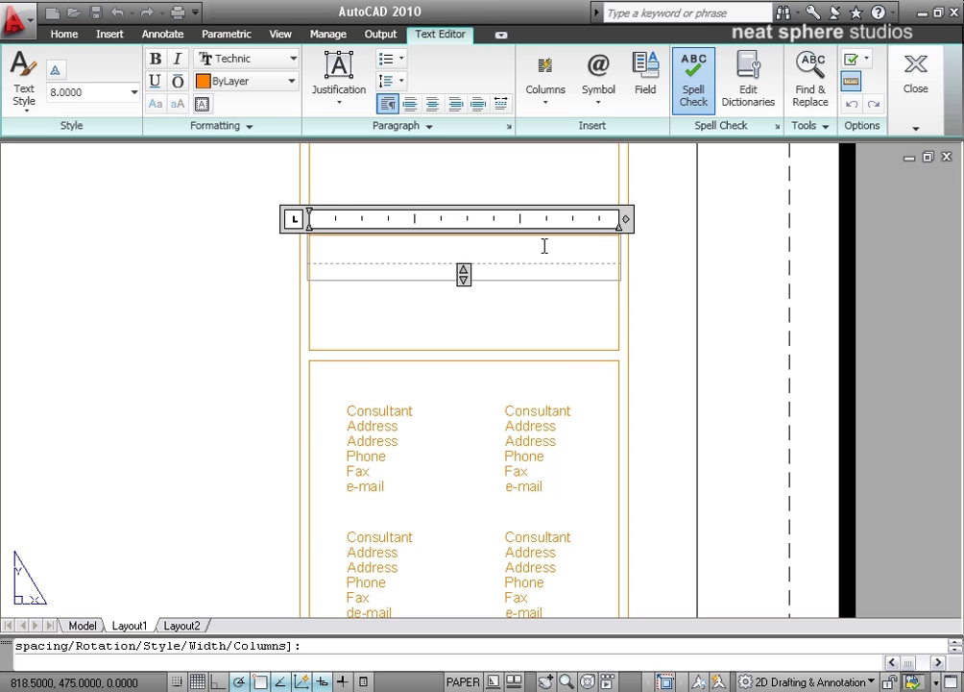
Step: Enter the street address as the first line of the title block text and begin a second line
{"action": "type", "text": "300"}
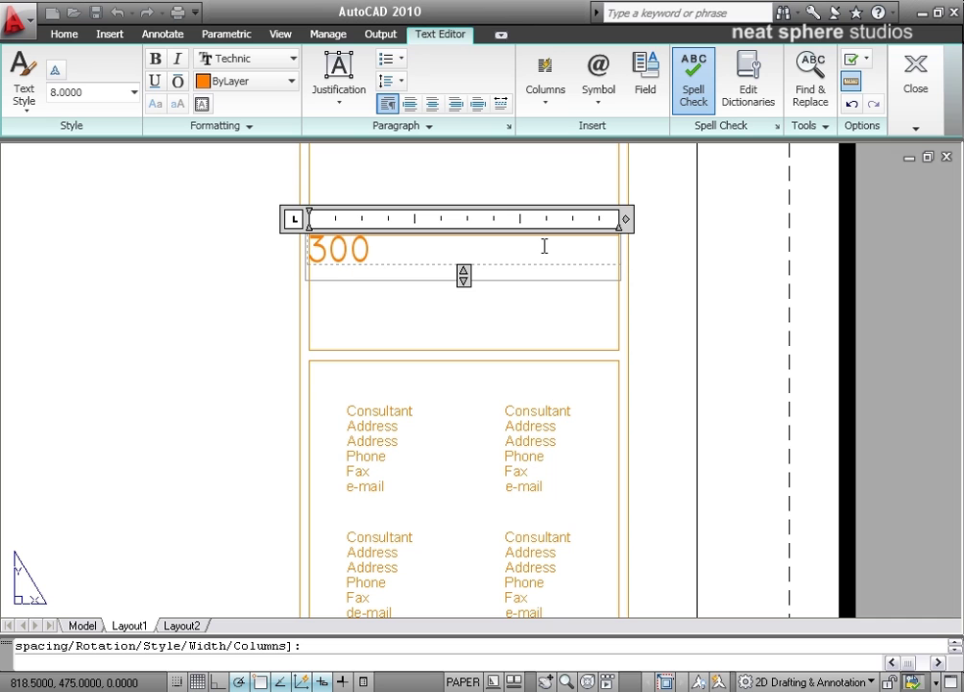
{"action": "type", "text": "Smith S"}
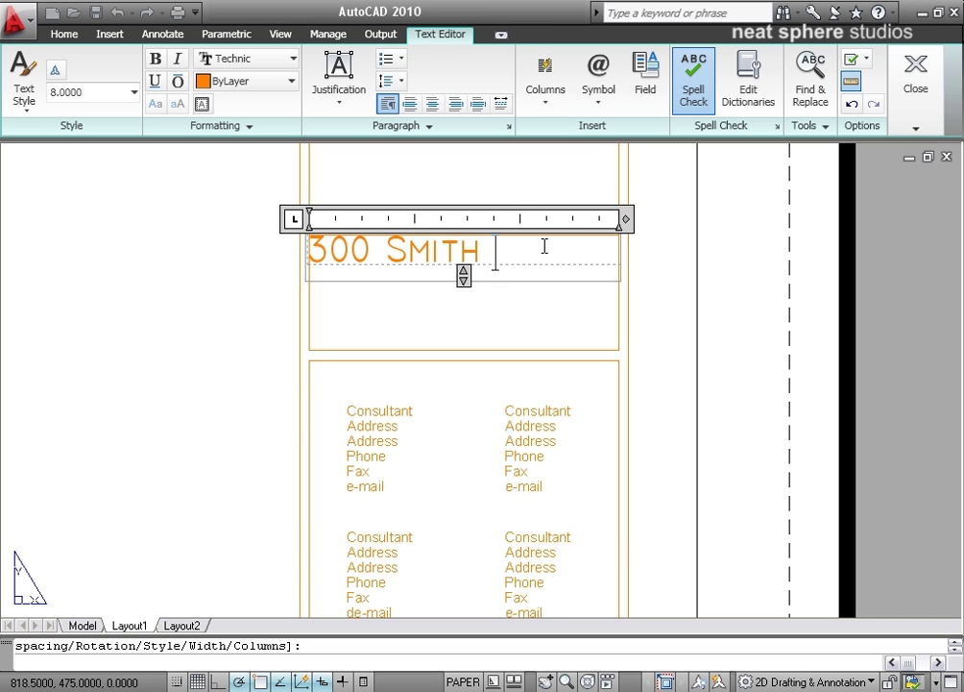
{"action": "type", "text": "t"}
{"action": "key", "text": "Return"}
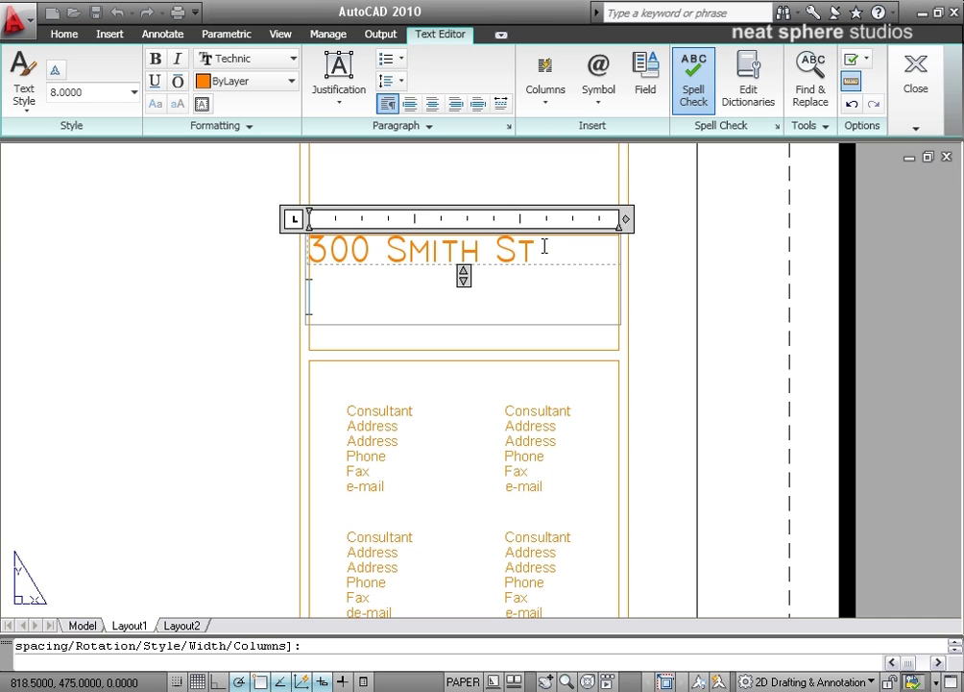
Step: Enter the city and postcode on the second line, with the postcode's final letters in full capitals, and finish editing the text
{"action": "type", "text": "London"}
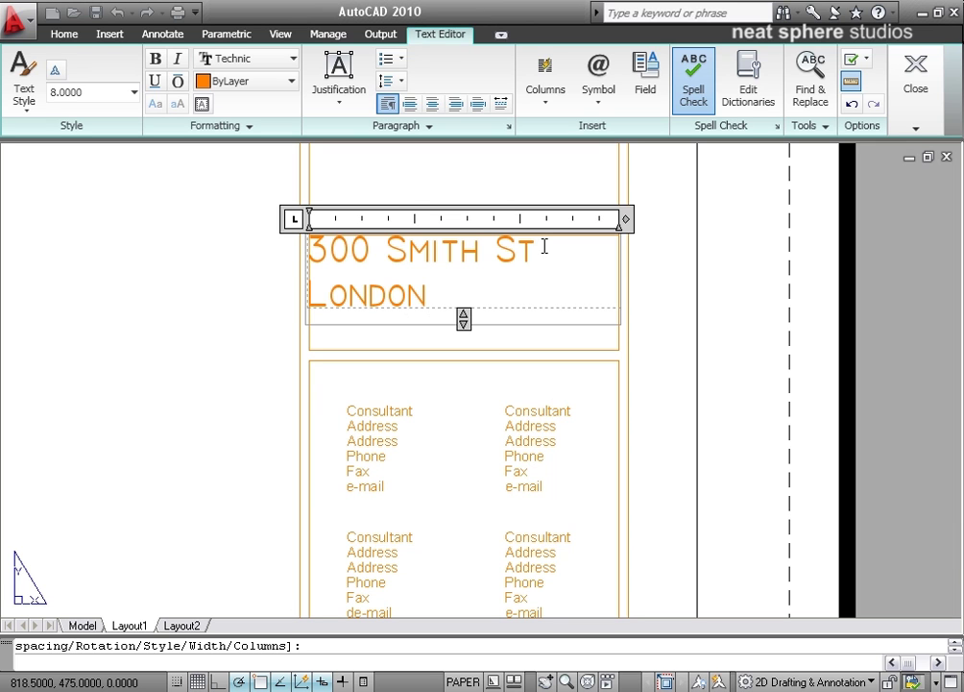
{"action": "type", "text": ", SW1 "}
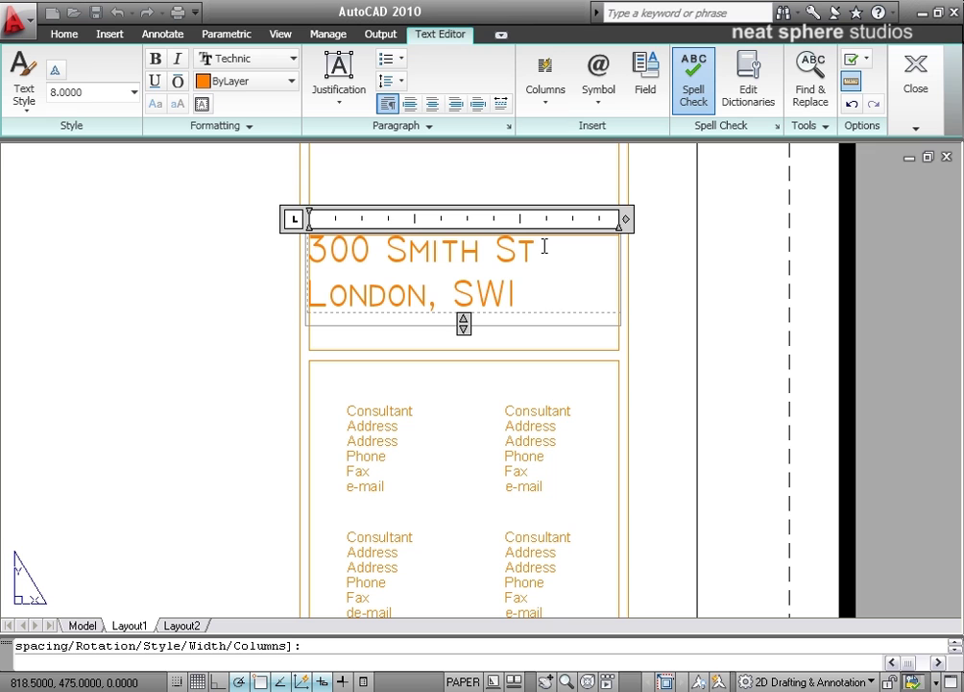
{"action": "type", "text": "5RG"}
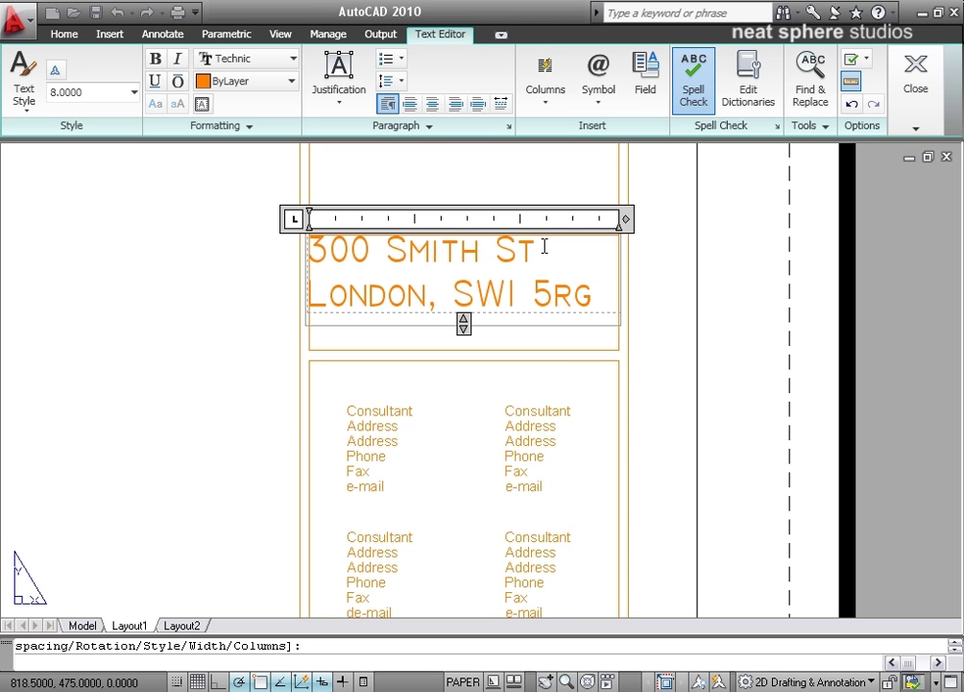
{"action": "key", "text": "BackSpace"}
{"action": "key", "text": "BackSpace"}
{"action": "type", "text": "RG"}
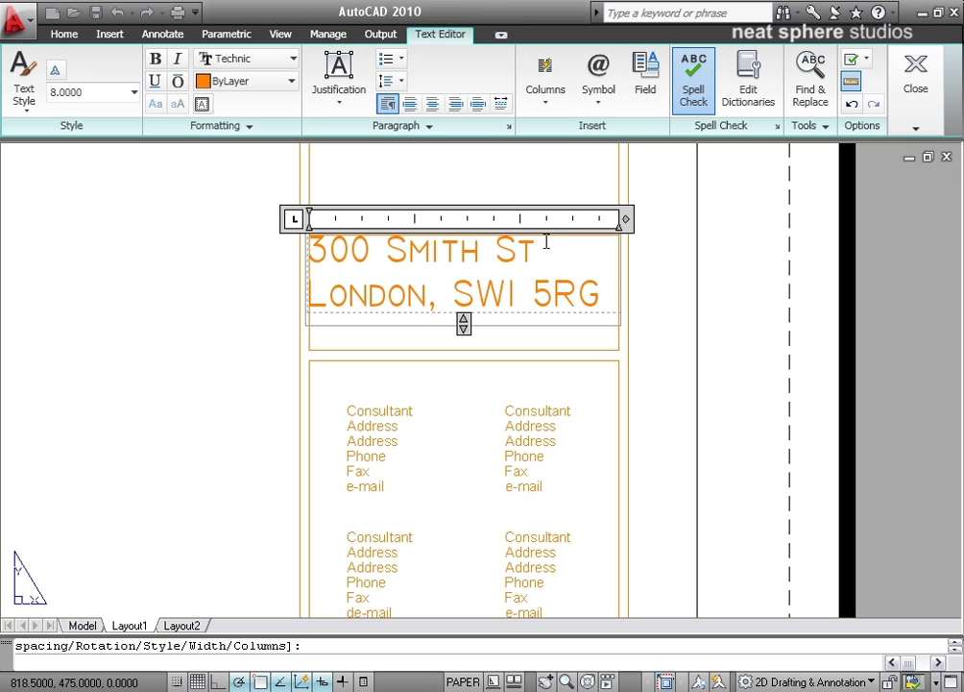
{"action": "left_click", "coordinate": [538, 248]}
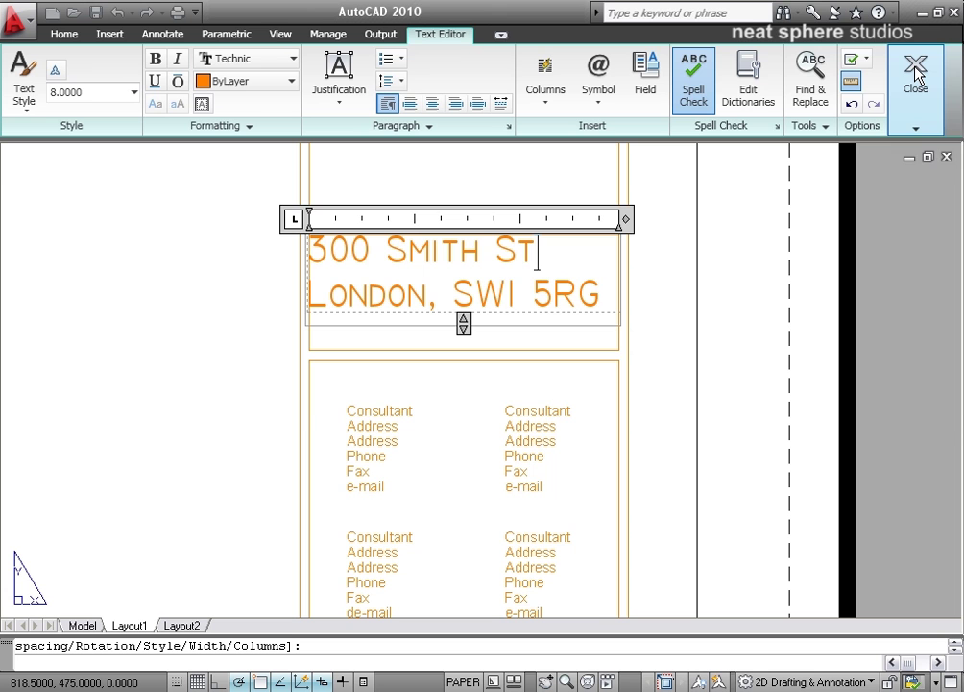
{"action": "mouse_move", "coordinate": [912, 76]}
{"action": "left_click", "coordinate": [912, 175]}
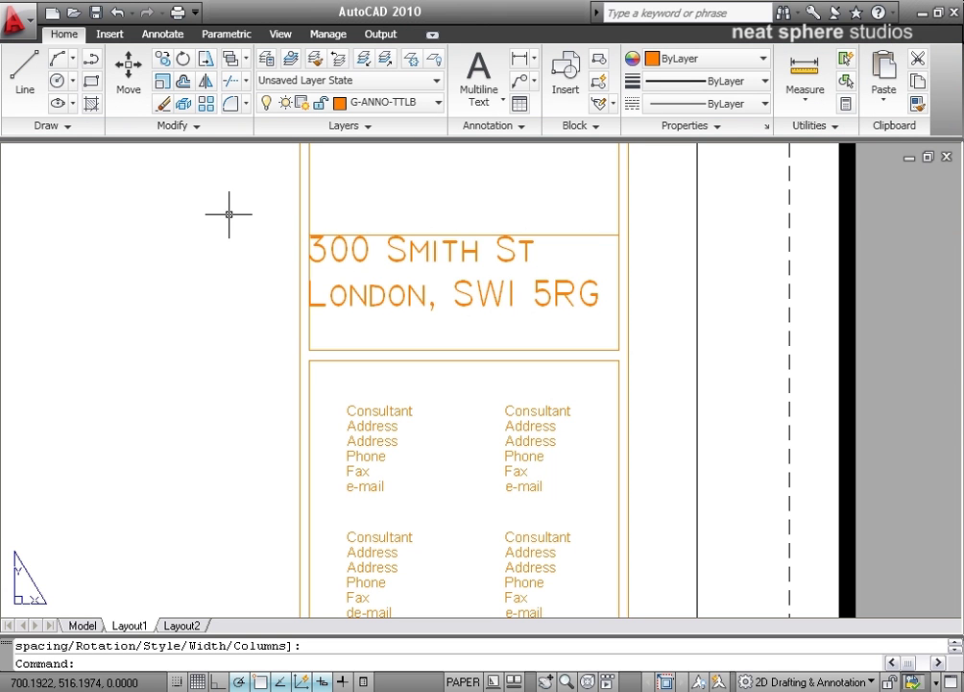
Step: Move the address text about 6.7 units diagonally down and right, away from its title block cell's upper-left corner
{"action": "left_click", "coordinate": [130, 72]}
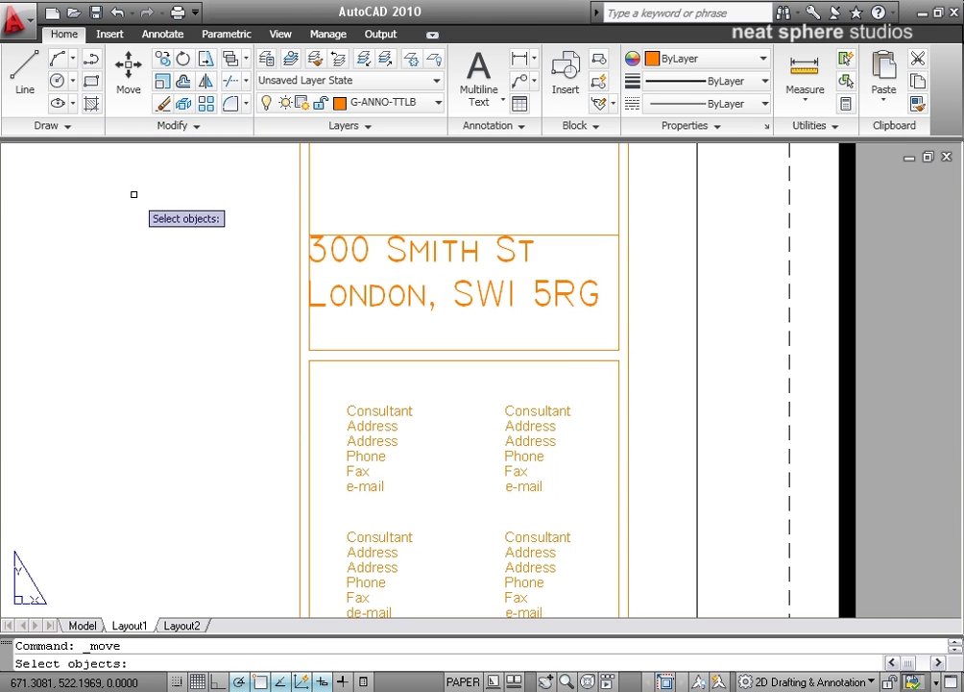
{"action": "left_click", "coordinate": [340, 293]}
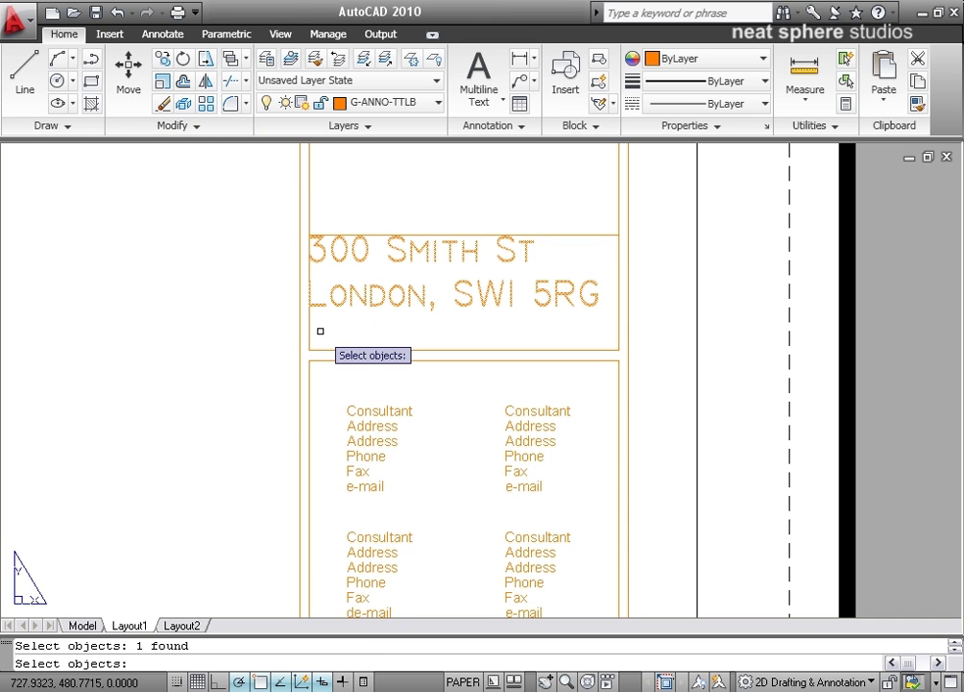
{"action": "key", "text": "Return"}
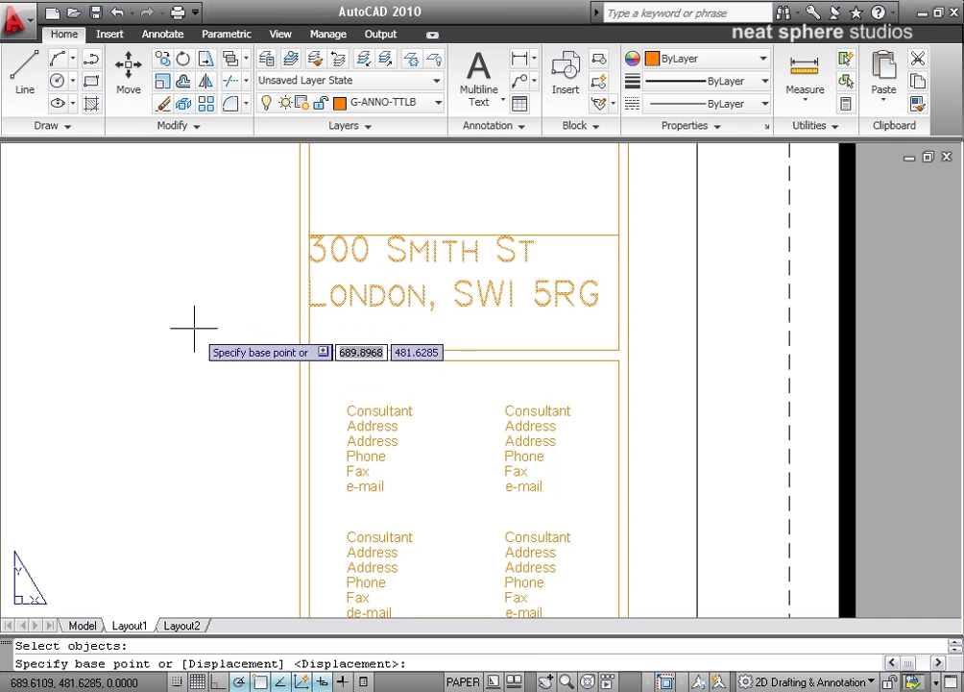
{"action": "left_click", "coordinate": [193, 330]}
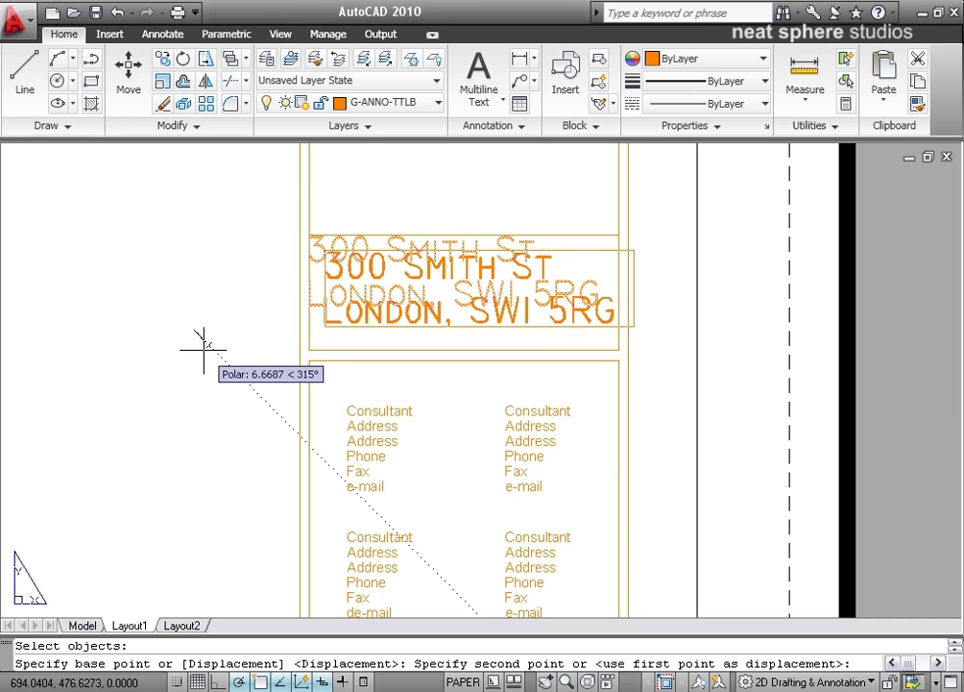
{"action": "left_click", "coordinate": [204, 350]}
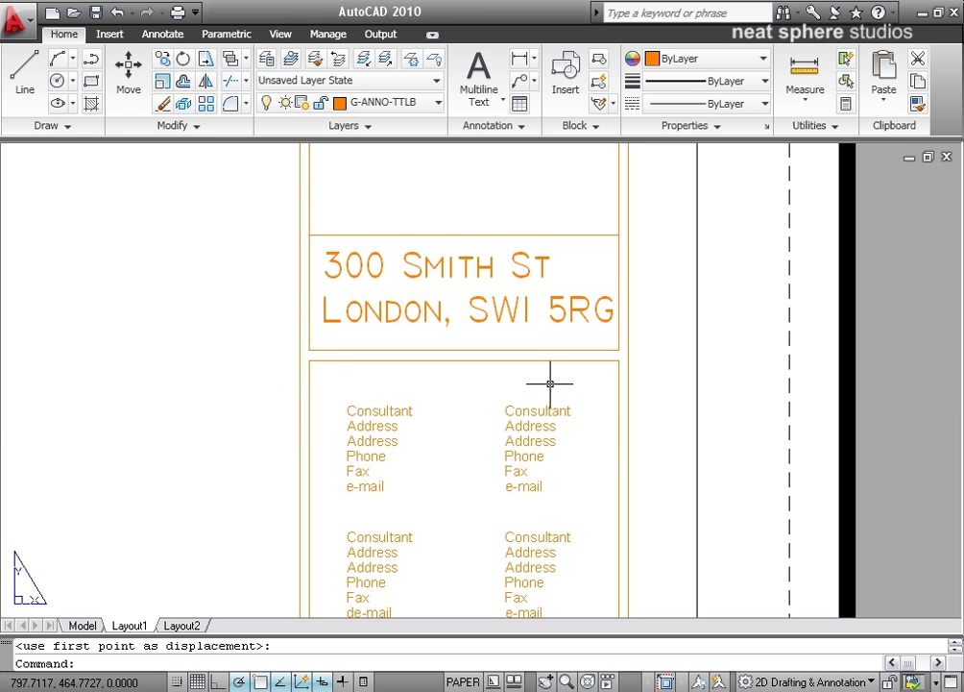
Step: Define a second multiline text box from the lower-left end of the address to the cell's lower-right corner
{"action": "scroll", "coordinate": [492, 410], "scroll_direction": "down", "scroll_amount": 5}
{"action": "middle_click_drag", "start_coordinate": [488, 465], "coordinate": [550, 303]}
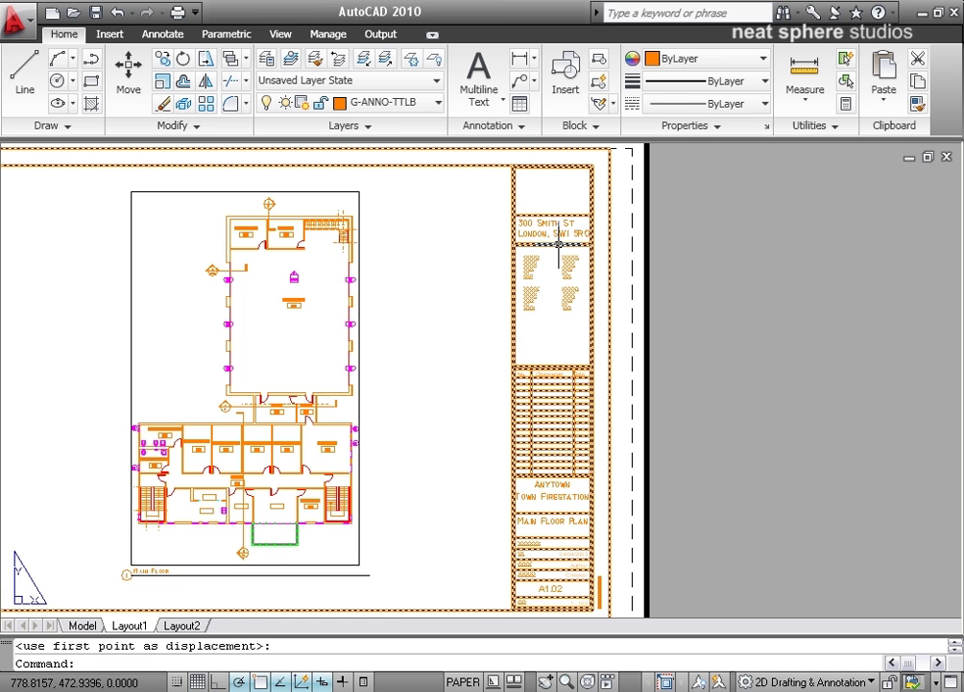
{"action": "scroll", "coordinate": [559, 243], "scroll_direction": "up", "scroll_amount": 6}
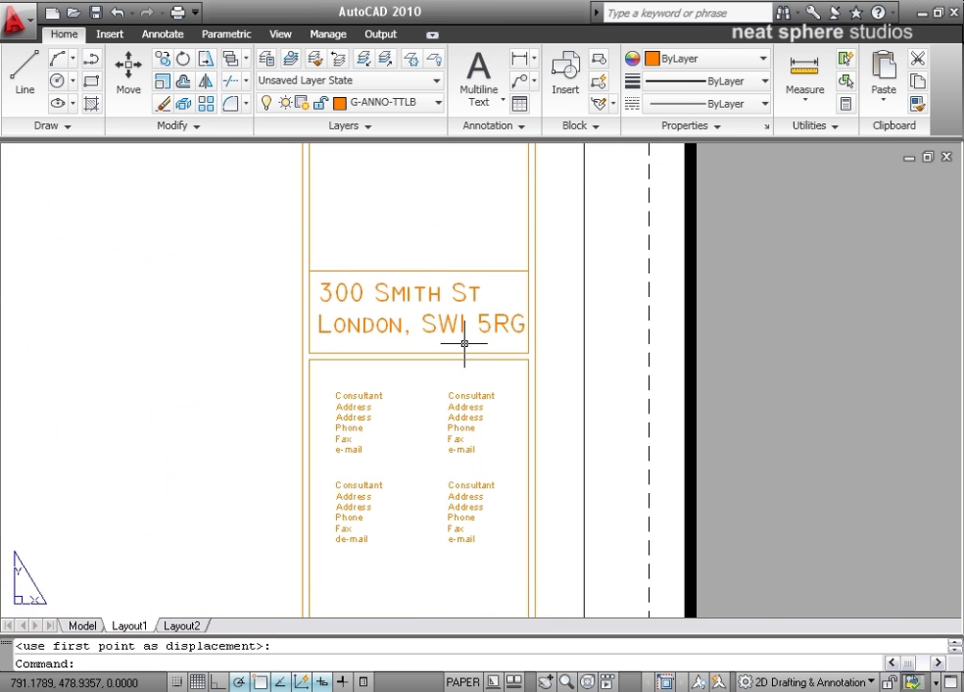
{"action": "scroll", "coordinate": [466, 338], "scroll_direction": "up", "scroll_amount": 2}
{"action": "middle_click_drag", "start_coordinate": [467, 338], "coordinate": [569, 308]}
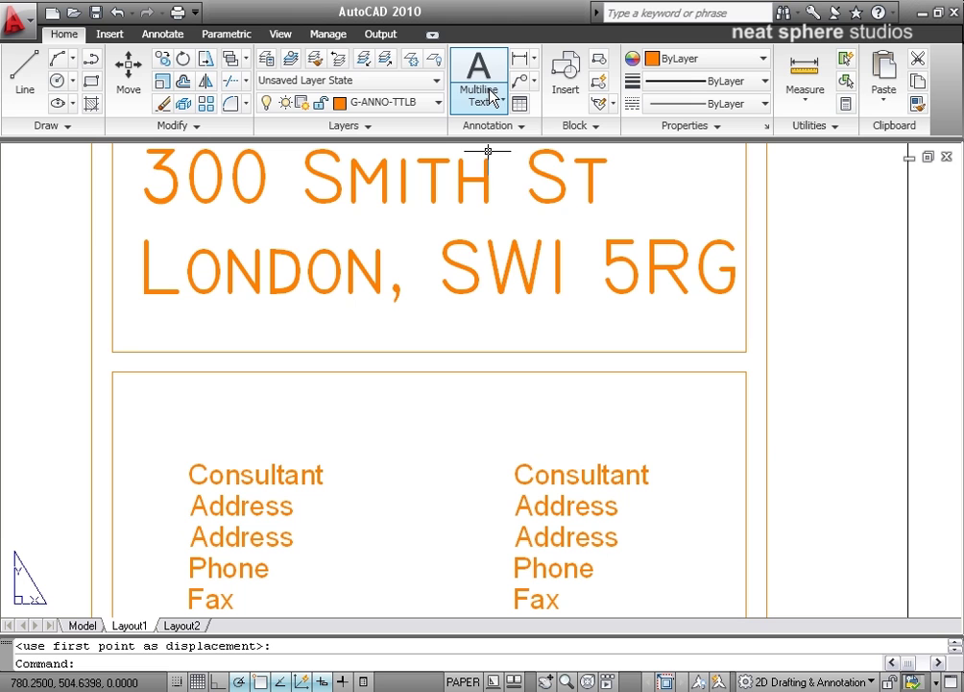
{"action": "left_click", "coordinate": [490, 93]}
{"action": "left_click", "coordinate": [478, 142]}
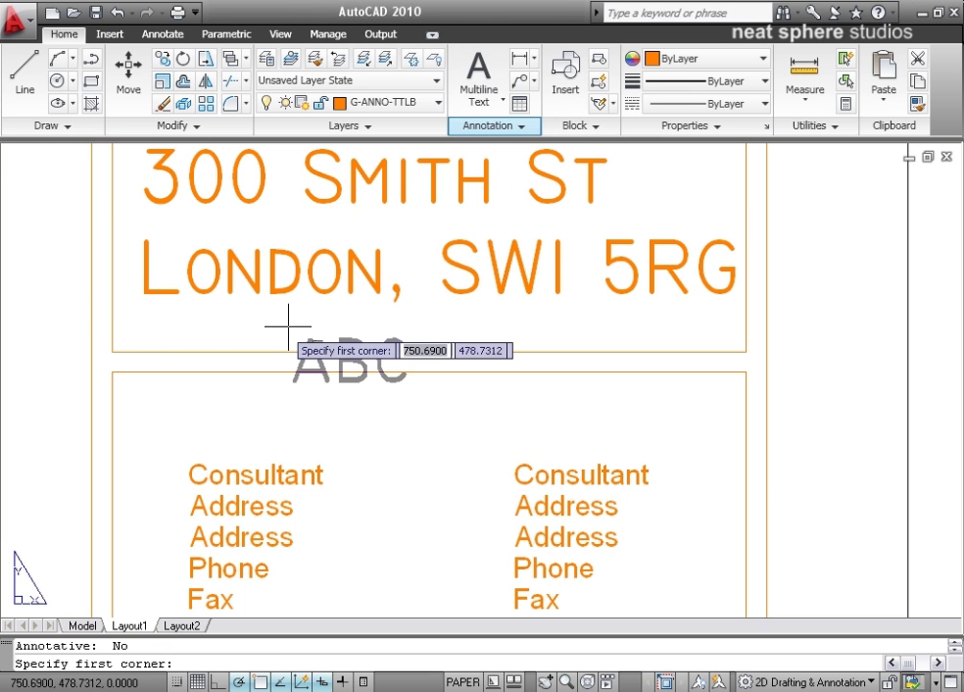
{"action": "left_click", "coordinate": [143, 294]}
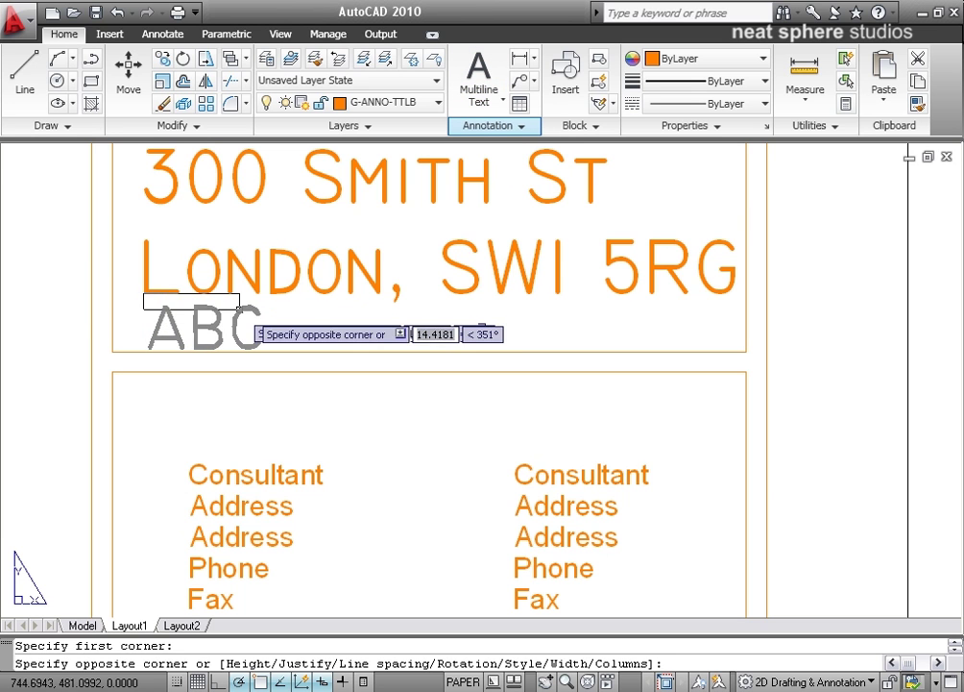
{"action": "left_click", "coordinate": [744, 349]}
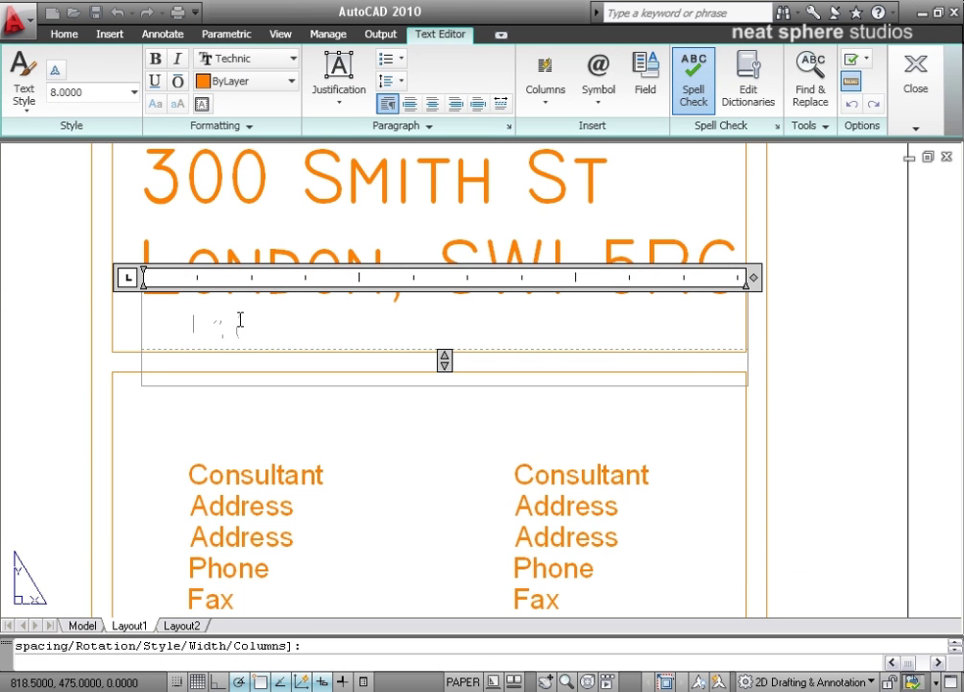
Step: Set the text height to 3 and enter a first line with the label "Tel:" and the telephone number
{"action": "left_click", "coordinate": [136, 95]}
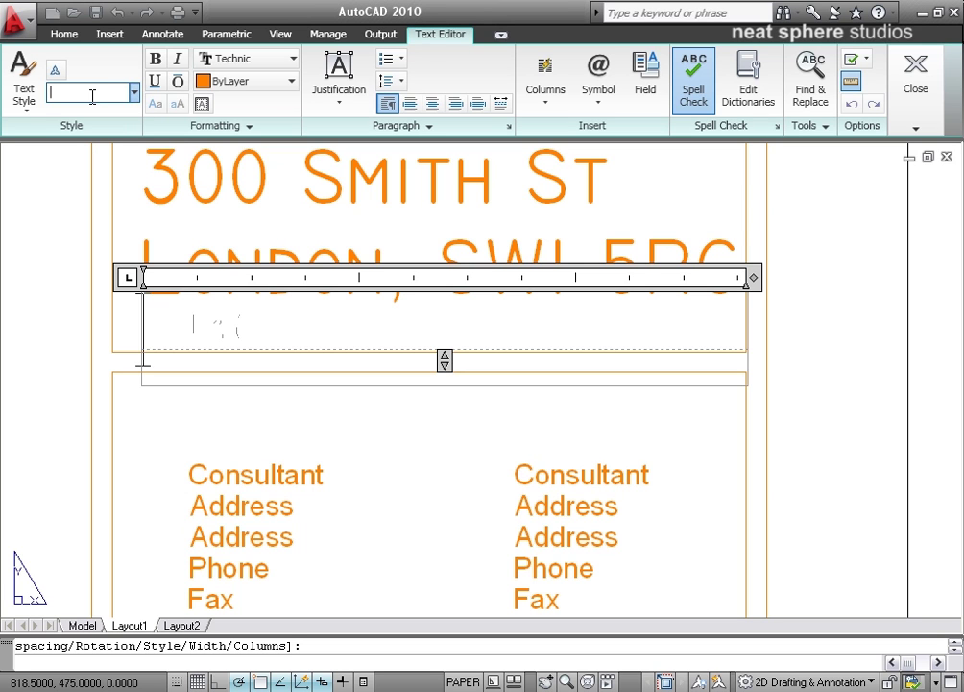
{"action": "type", "text": "3"}
{"action": "key", "text": "Return"}
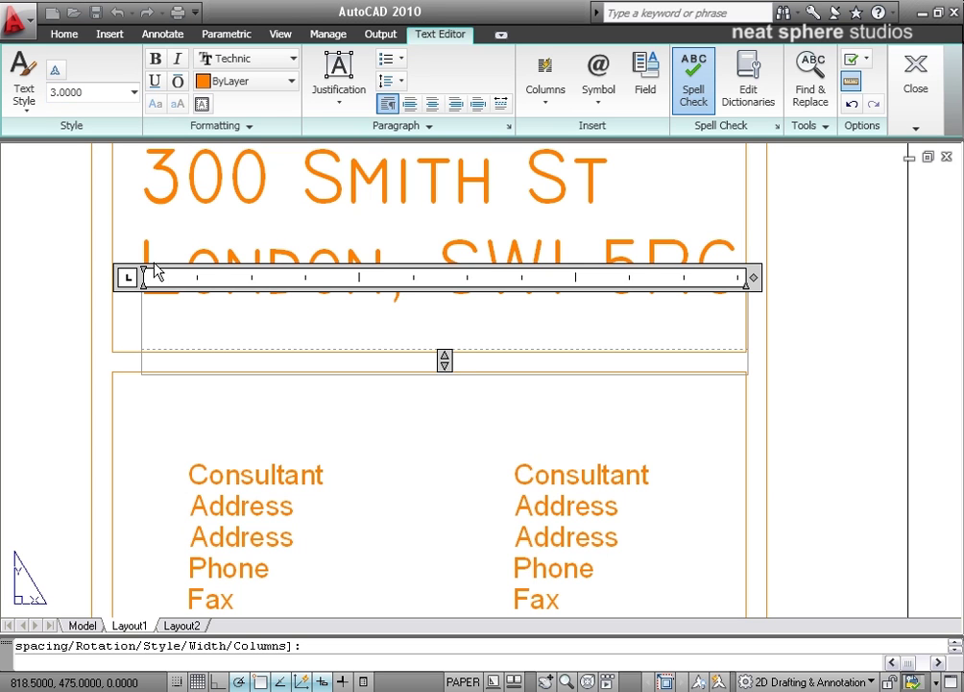
{"action": "type", "text": "TEL: 0800 "}
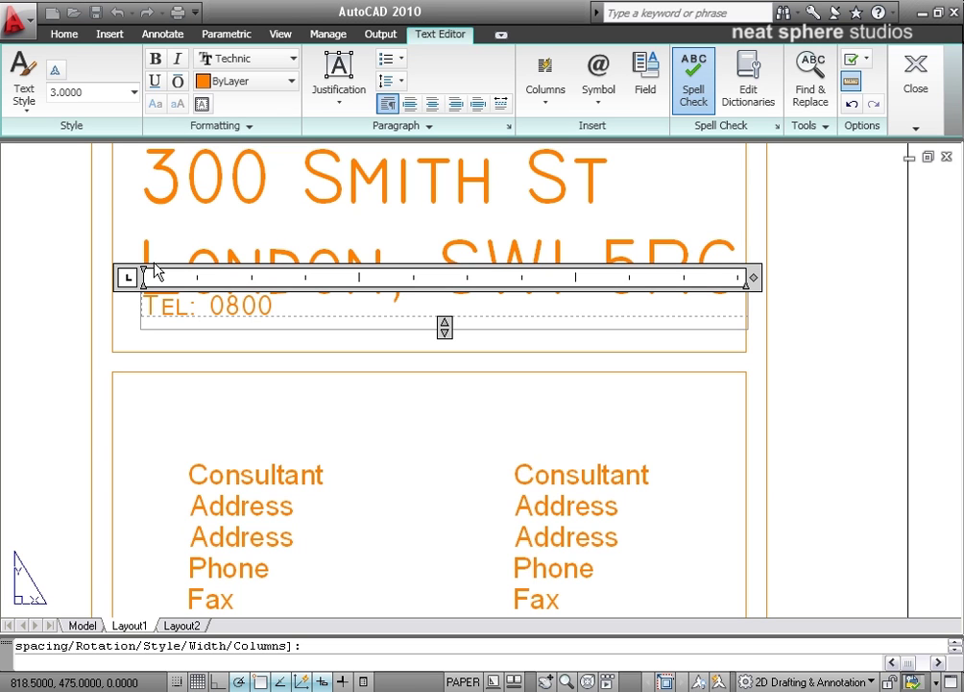
{"action": "type", "text": "555 555"}
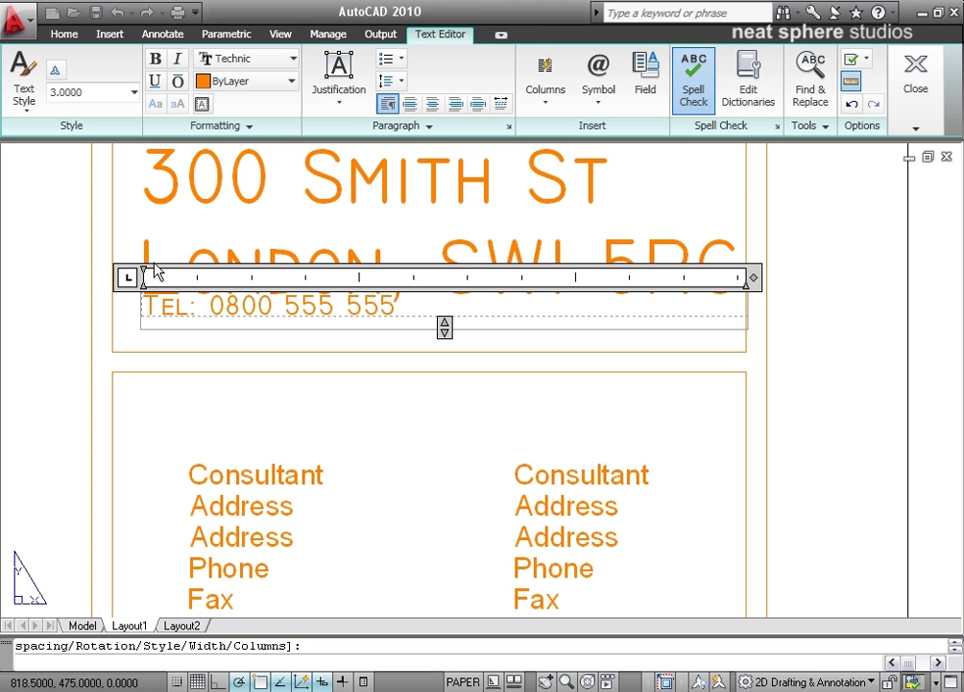
{"action": "key", "text": "Return"}
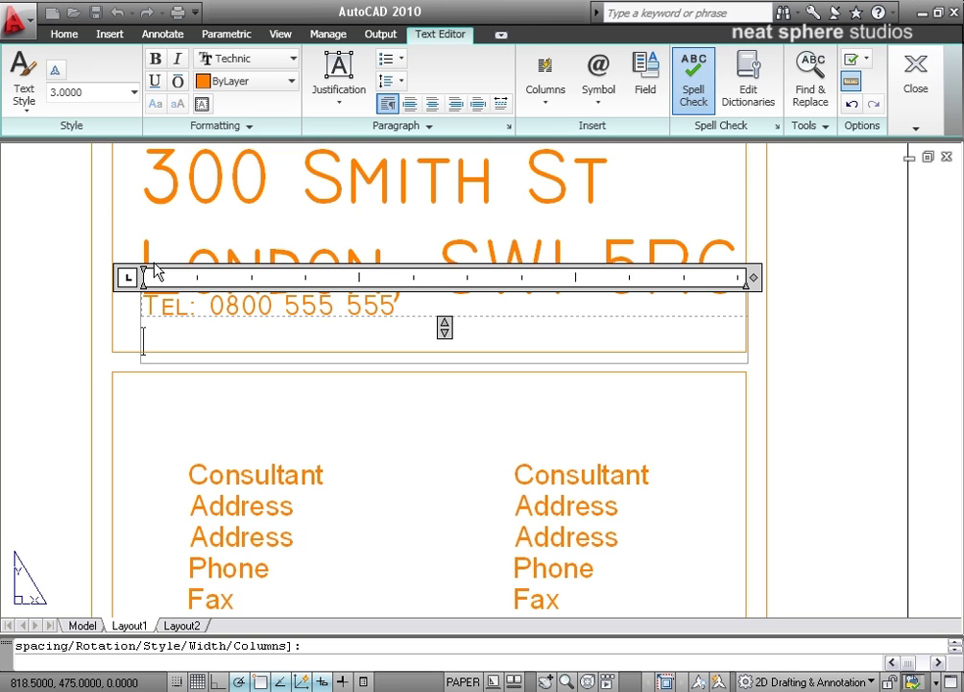
Step: Enter a second line with the label "Fax:" and the fax number, and finish editing the text
{"action": "type", "text": "Fa"}
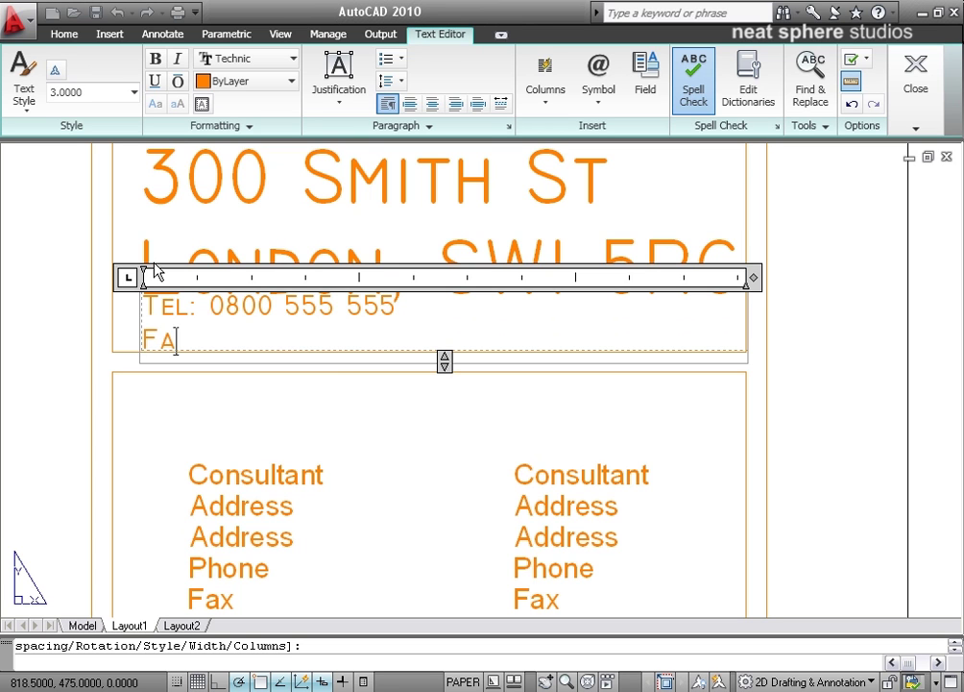
{"action": "type", "text": "x: 08"}
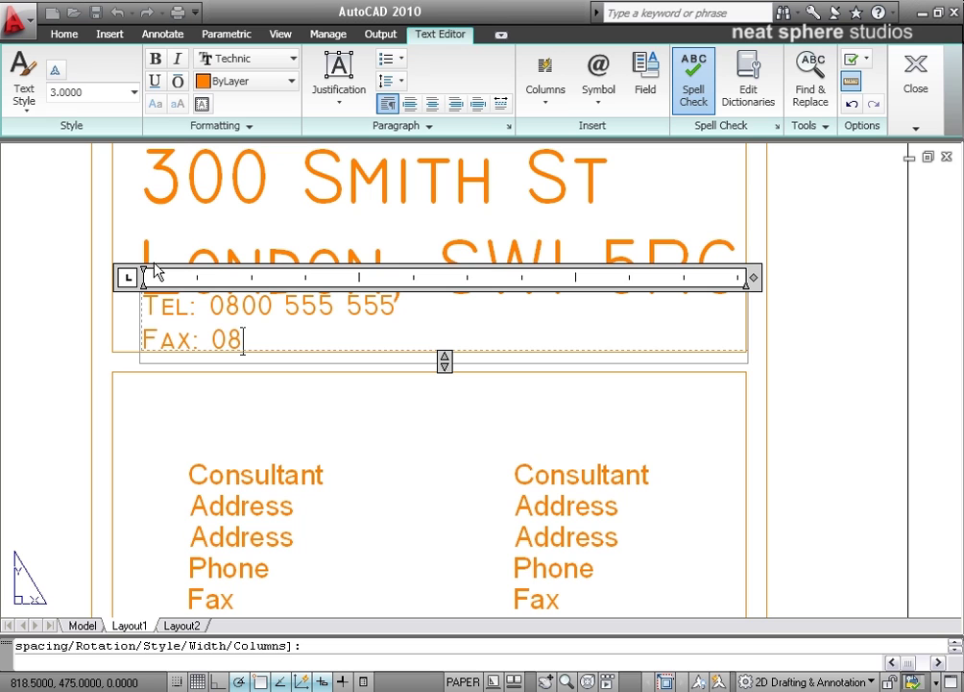
{"action": "type", "text": "00 554 555"}
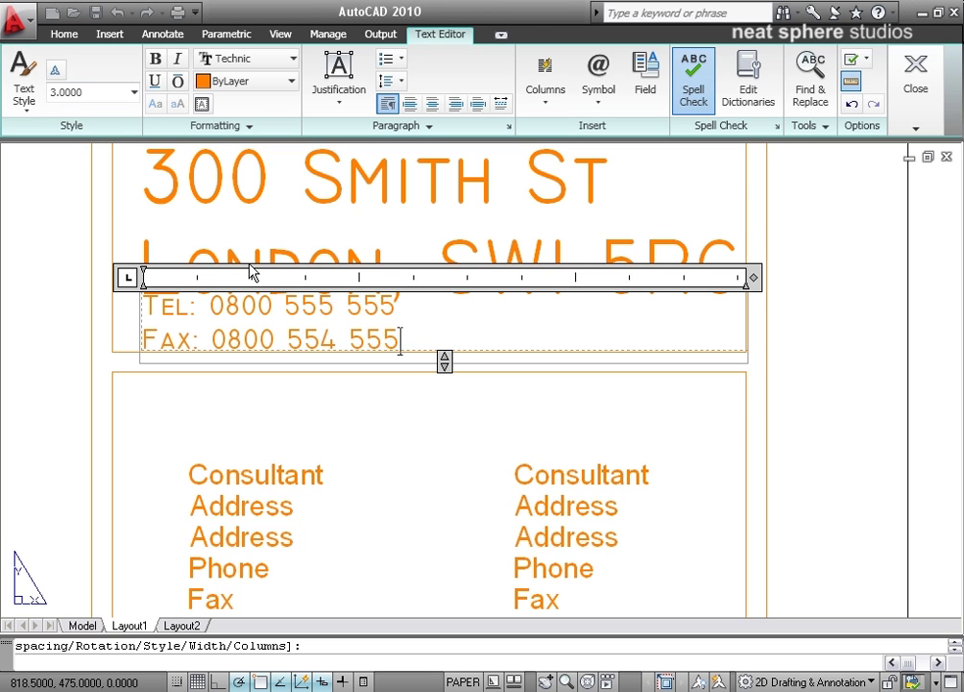
{"action": "key", "text": "Return"}
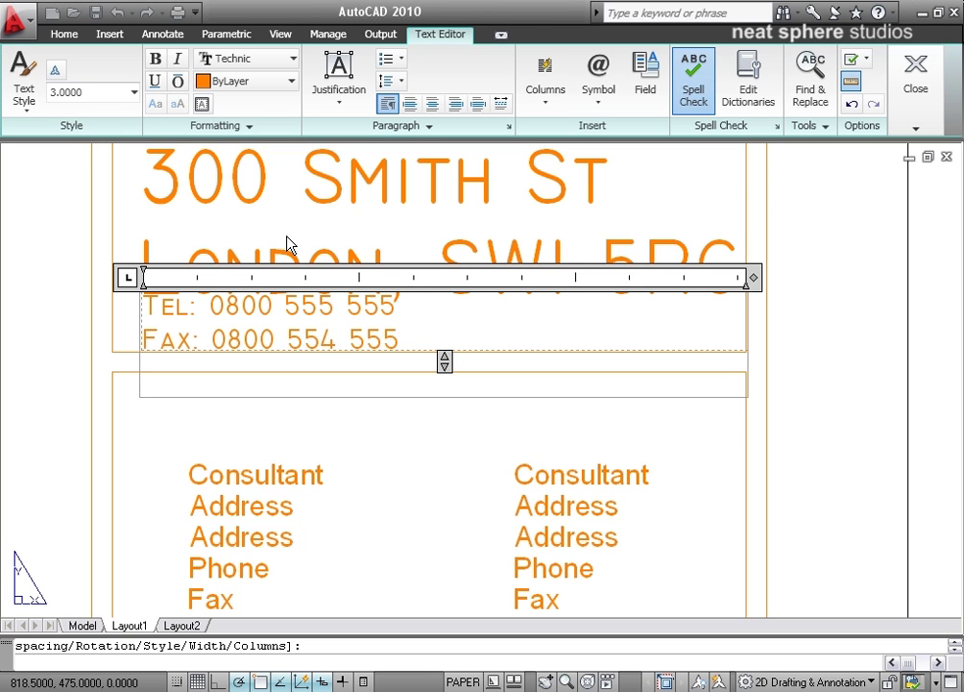
{"action": "key", "text": "BackSpace"}
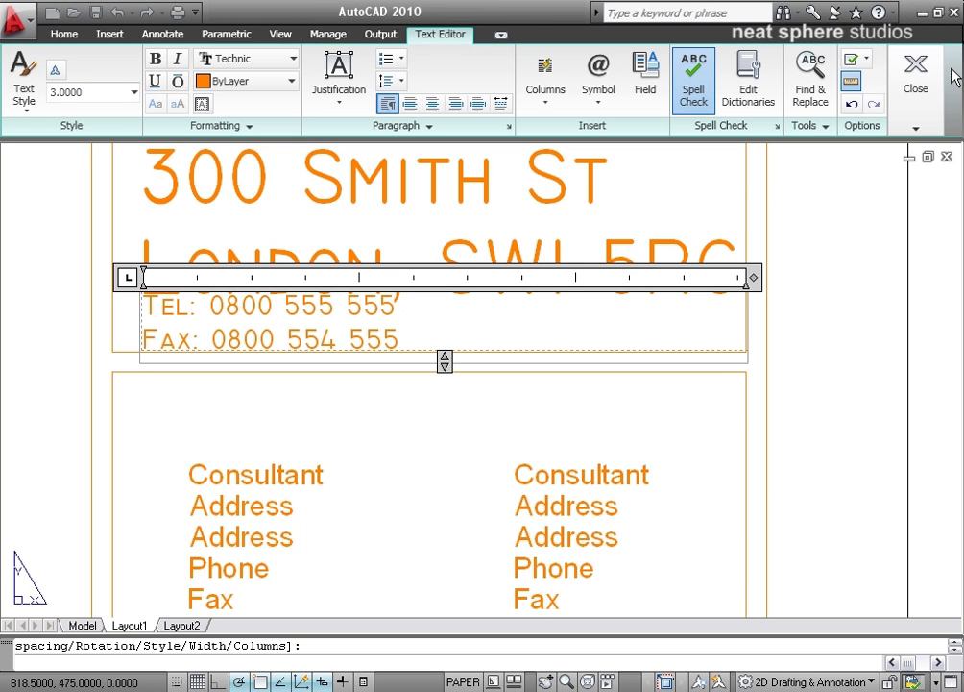
{"action": "mouse_move", "coordinate": [920, 82]}
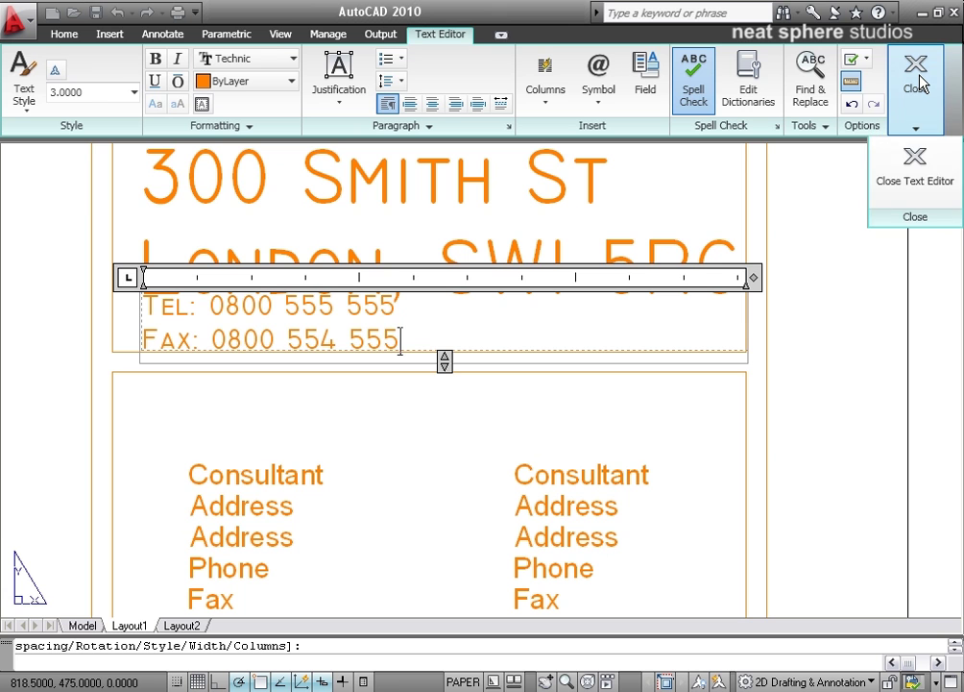
{"action": "left_click", "coordinate": [913, 240]}
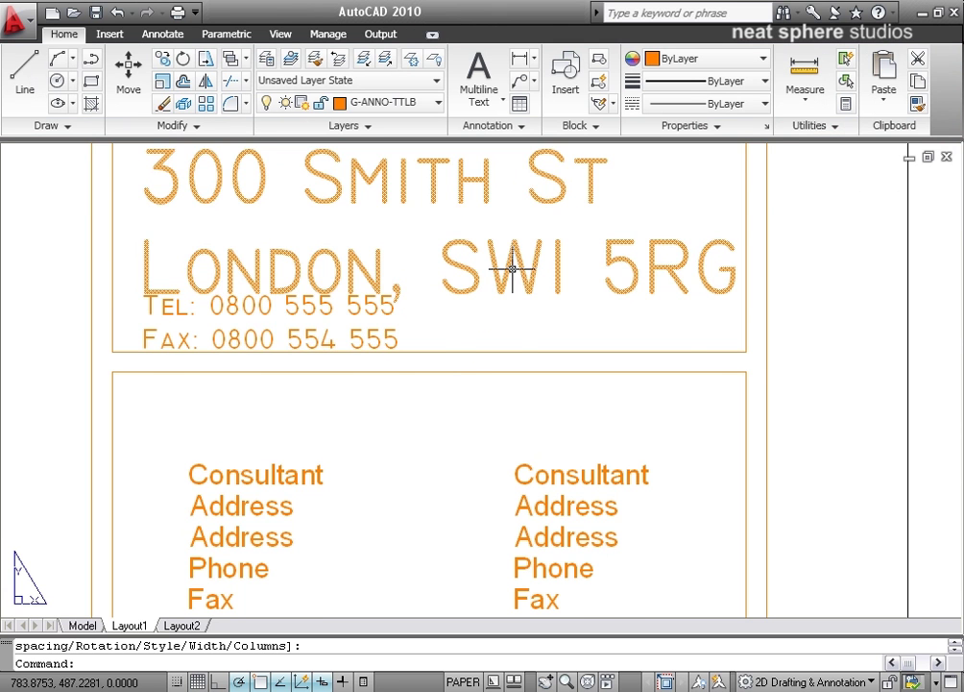
Step: With object snap and polar tracking off, move the address text about 3.6 units upward, clear of the telephone line
{"action": "left_click", "coordinate": [128, 72]}
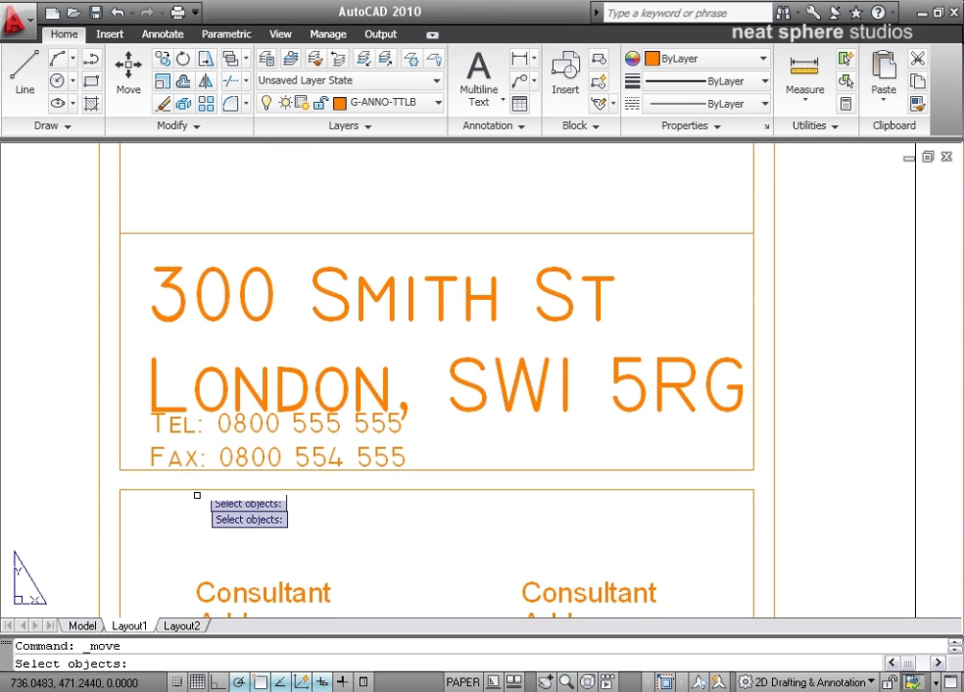
{"action": "key", "text": "F3"}
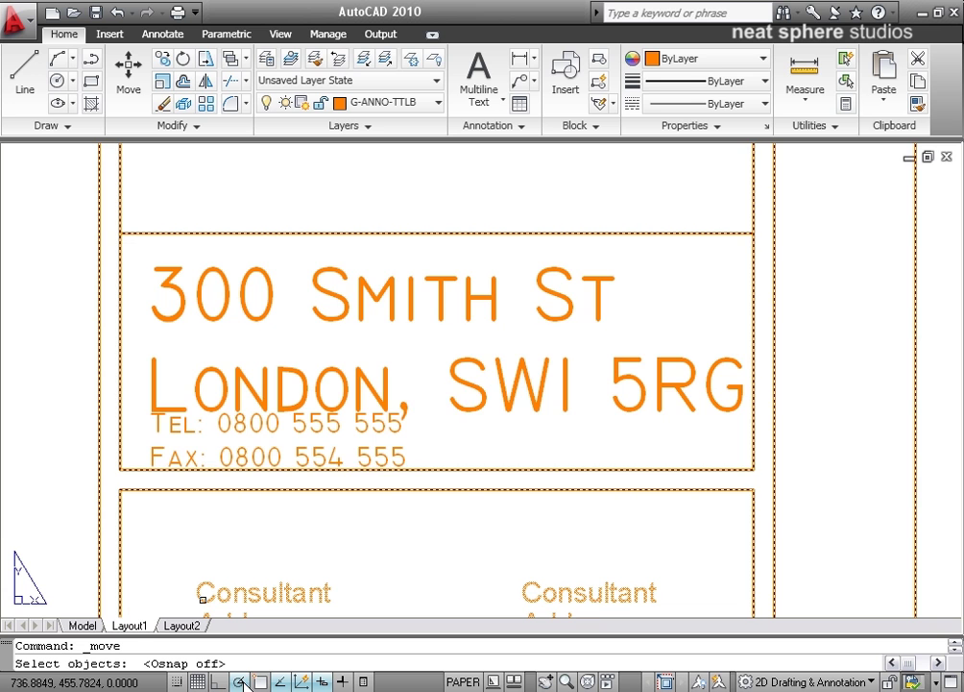
{"action": "key", "text": "F10"}
{"action": "left_click", "coordinate": [365, 304]}
{"action": "key", "text": "Return"}
{"action": "left_click", "coordinate": [430, 376]}
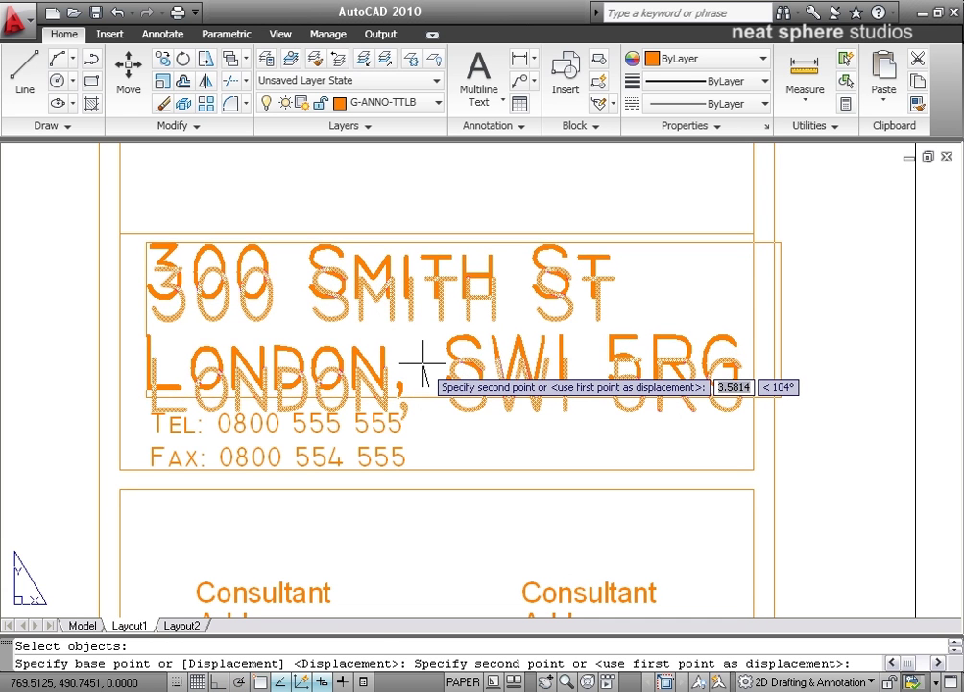
{"action": "left_click", "coordinate": [429, 363]}
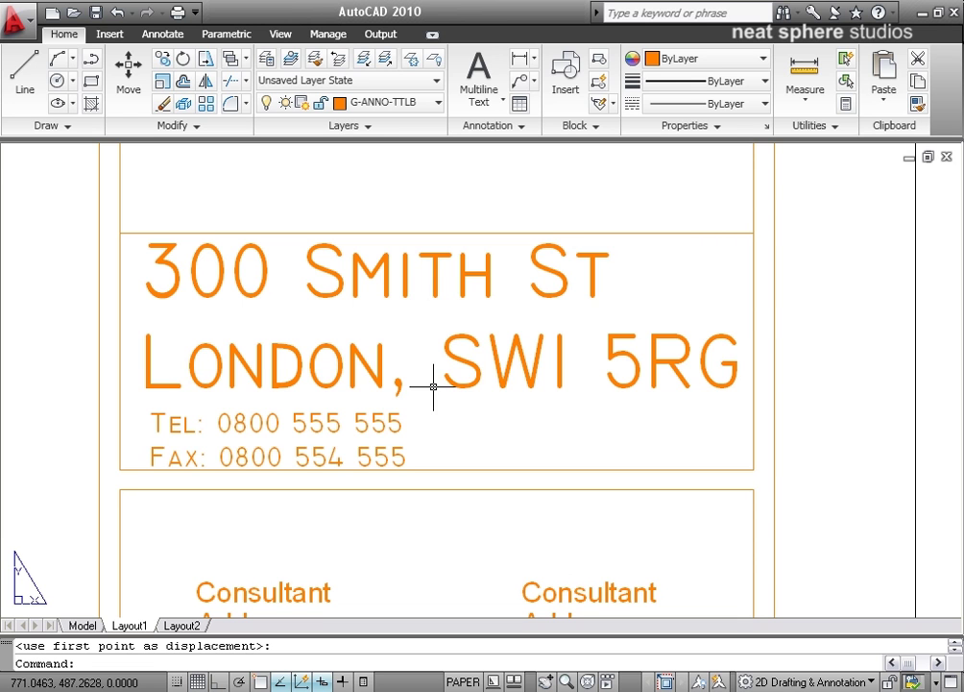